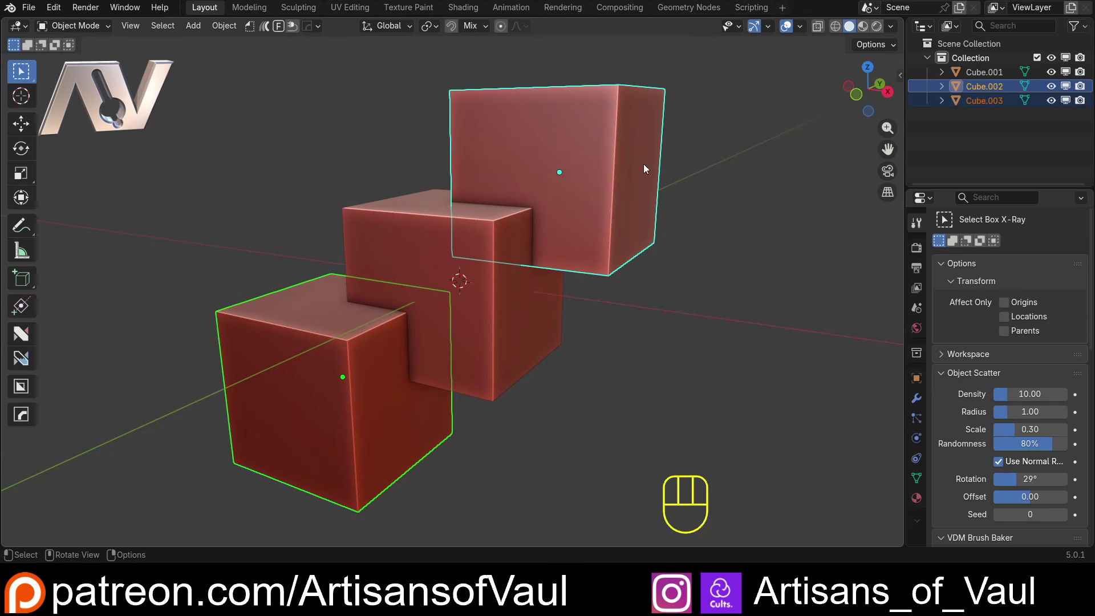
Step: Subtract the upper and lower outer cubes from the middle cube with a boolean difference, and select the resulting cut cube
{"action": "left_click", "coordinate": [513, 296], "text": "shift"}
{"action": "middle_click_drag", "start_coordinate": [293, 193], "coordinate": [561, 274]}
{"action": "key", "text": "ctrl+KP_Subtract"}
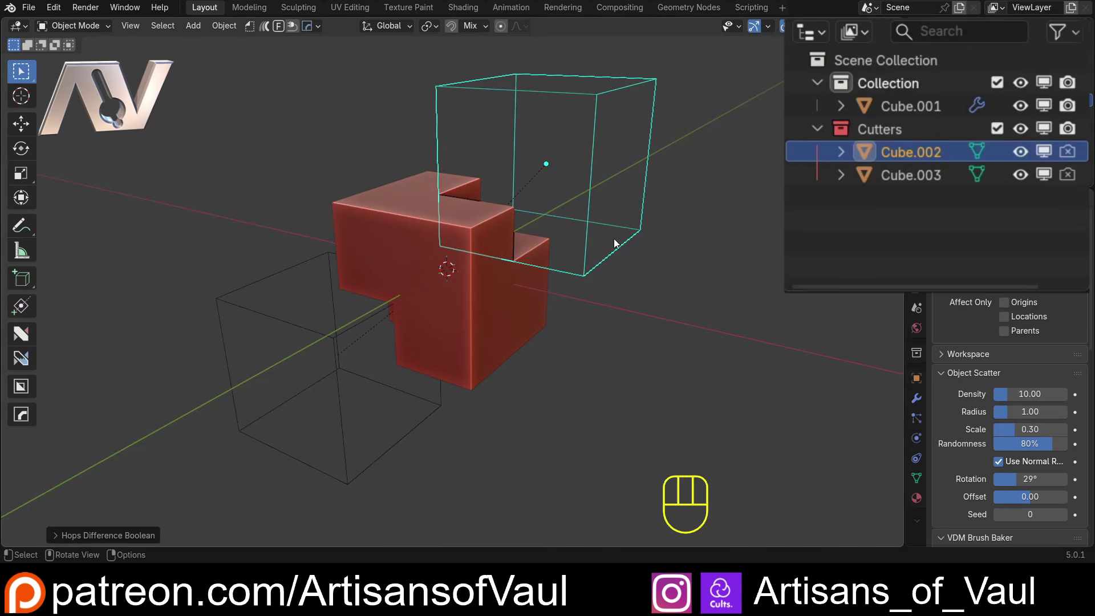
{"action": "middle_click_drag", "start_coordinate": [615, 243], "coordinate": [493, 297]}
{"action": "left_click", "coordinate": [492, 296]}
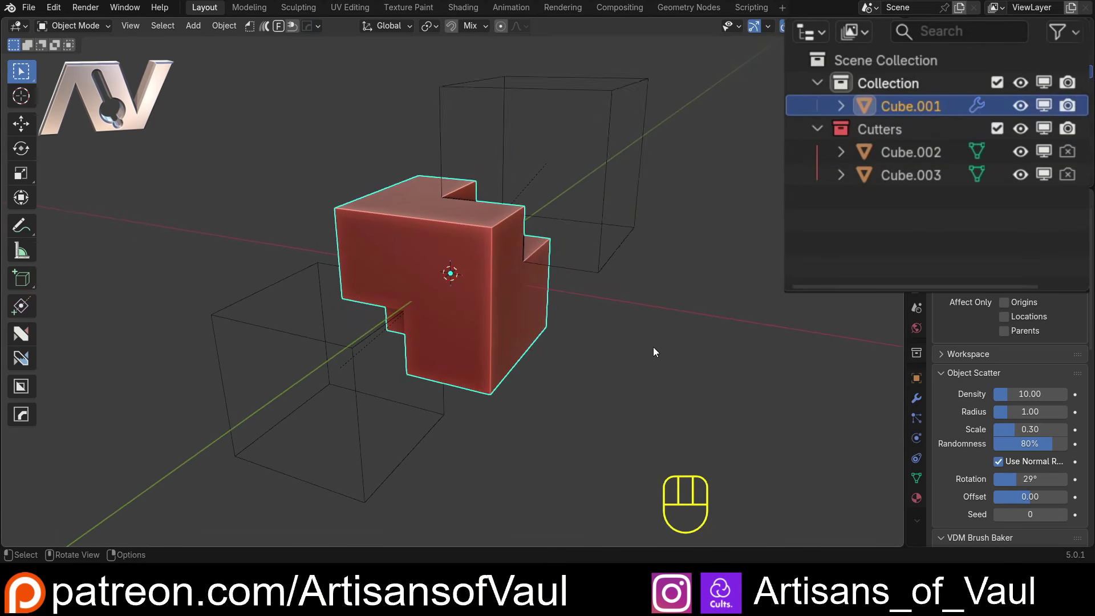
Step: Move the cut cube together with its wireframe cutters away from the world origin
{"action": "scroll", "coordinate": [652, 346], "scroll_direction": "down", "scroll_amount": 3}
{"action": "key", "text": "g"}
{"action": "left_click", "coordinate": [567, 238]}
{"action": "middle_click_drag", "start_coordinate": [433, 204], "coordinate": [534, 287], "text": "shift"}
{"action": "scroll", "coordinate": [542, 284], "scroll_direction": "up", "scroll_amount": 4}
{"action": "middle_click_drag", "start_coordinate": [589, 259], "coordinate": [582, 302], "text": "shift"}
{"action": "scroll", "coordinate": [583, 302], "scroll_direction": "down", "scroll_amount": 1}
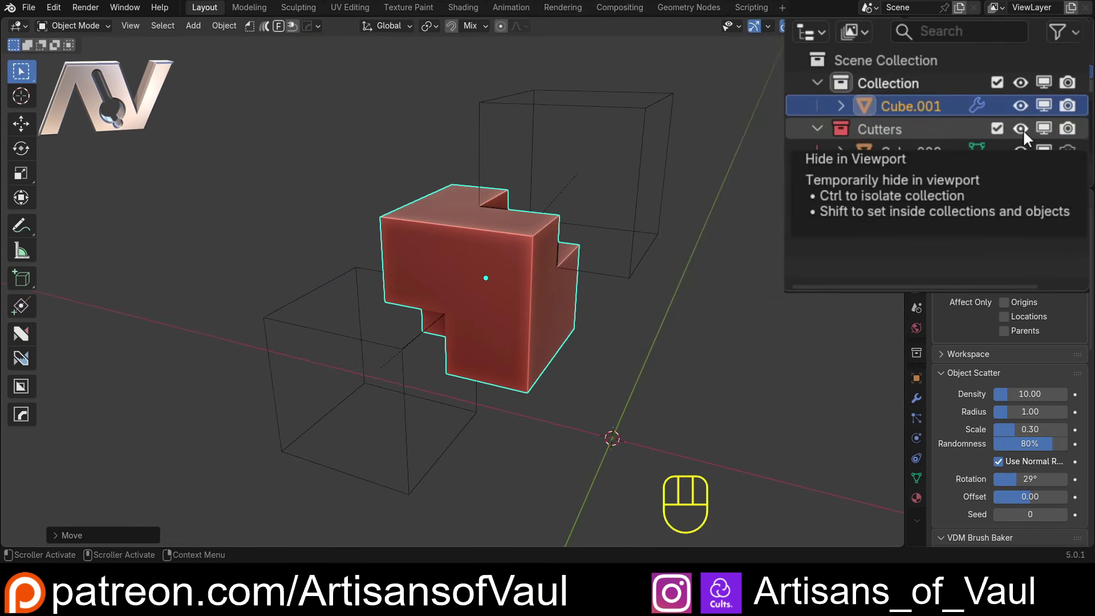
Step: Hide the Cutters collection in the viewport, inspect the cut cube from several angles, and show the collection again
{"action": "left_click", "coordinate": [1022, 129]}
{"action": "middle_click_drag", "start_coordinate": [494, 210], "coordinate": [396, 215]}
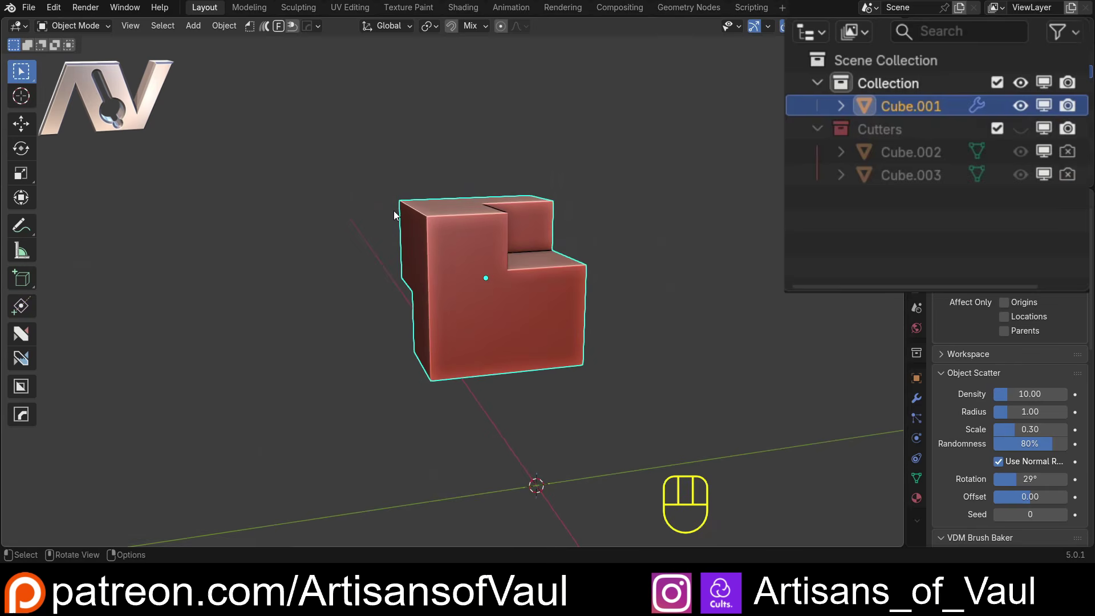
{"action": "left_click", "coordinate": [1022, 128]}
{"action": "middle_click_drag", "start_coordinate": [507, 251], "coordinate": [508, 115]}
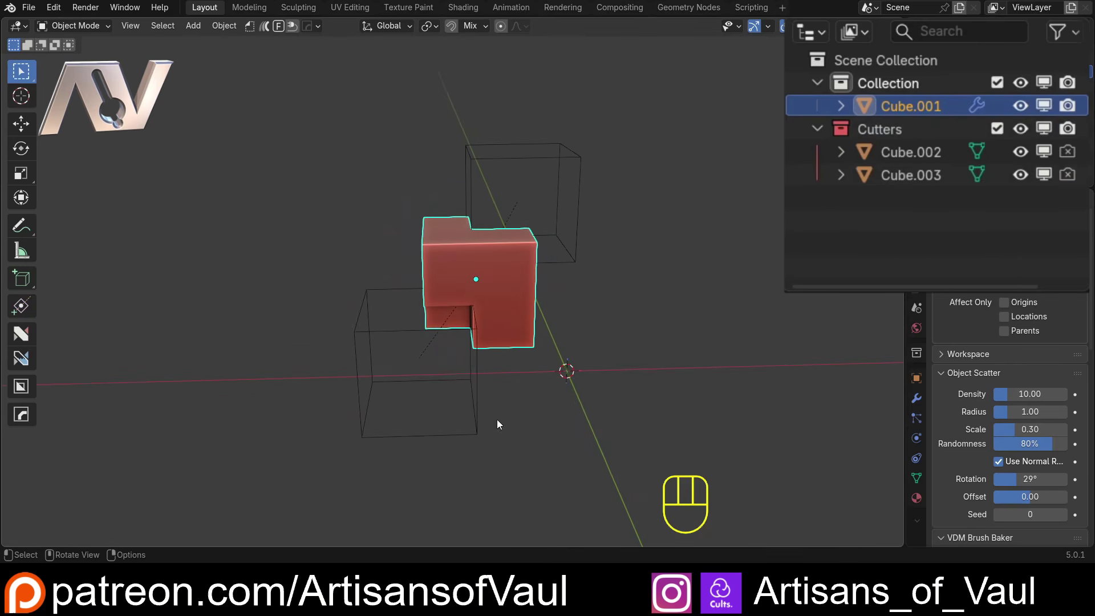
{"action": "mouse_move", "coordinate": [477, 330]}
{"action": "middle_mouse_down"}
{"action": "mouse_move", "coordinate": [540, 321]}
{"action": "mouse_move", "coordinate": [449, 323]}
{"action": "mouse_move", "coordinate": [495, 317]}
{"action": "middle_mouse_up"}
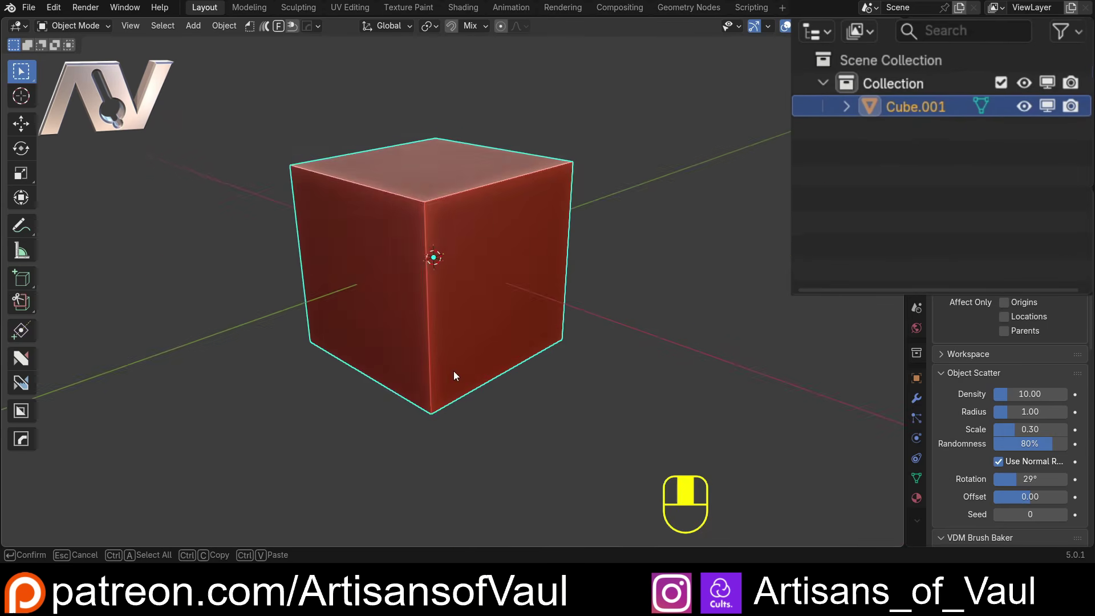
Step: Duplicate the cube by about X 0.89, Y 0.55, Z 0.99, and duplicate that copy by about X -2.27, Y -1.26, Z -2.16
{"action": "middle_click_drag", "start_coordinate": [455, 375], "coordinate": [518, 368]}
{"action": "key", "text": "shift+d"}
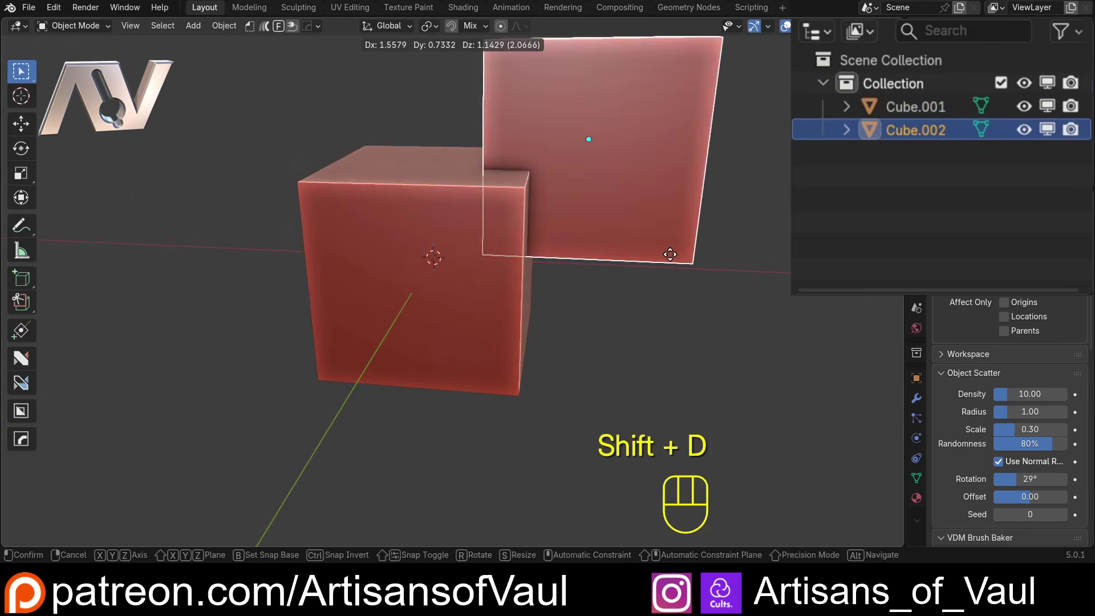
{"action": "left_click", "coordinate": [605, 270]}
{"action": "key", "text": "shift+d"}
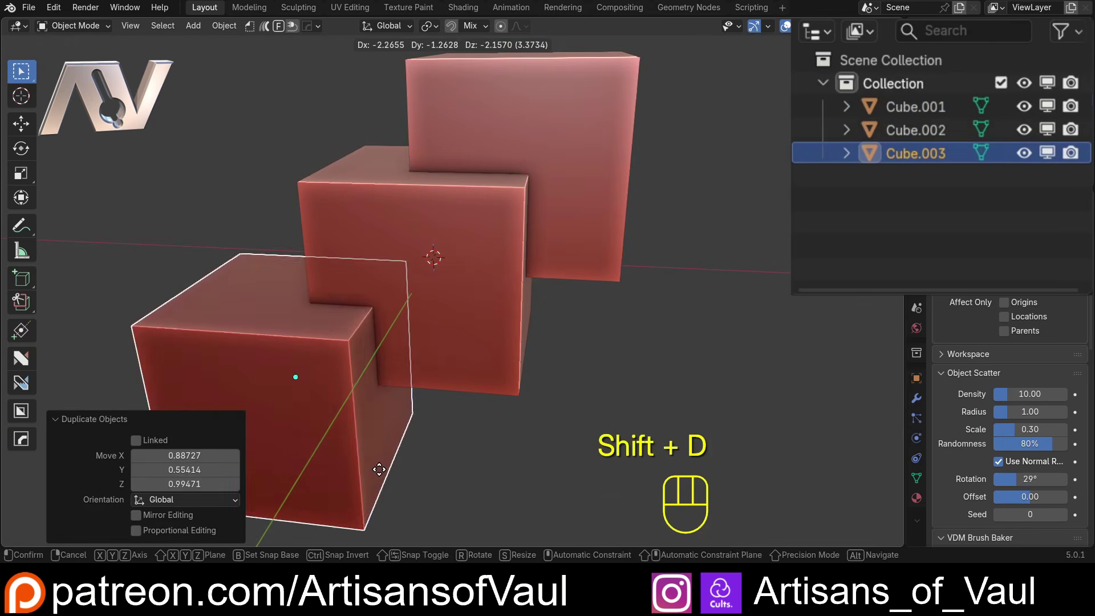
{"action": "left_click", "coordinate": [373, 470]}
Step: Subtract both duplicated cubes from the original middle cube with a boolean difference, leaving only the cut cube selected
{"action": "scroll", "coordinate": [504, 245], "scroll_direction": "down", "scroll_amount": 2}
{"action": "left_click", "coordinate": [522, 228], "text": "shift"}
{"action": "left_click", "coordinate": [396, 241], "text": "shift"}
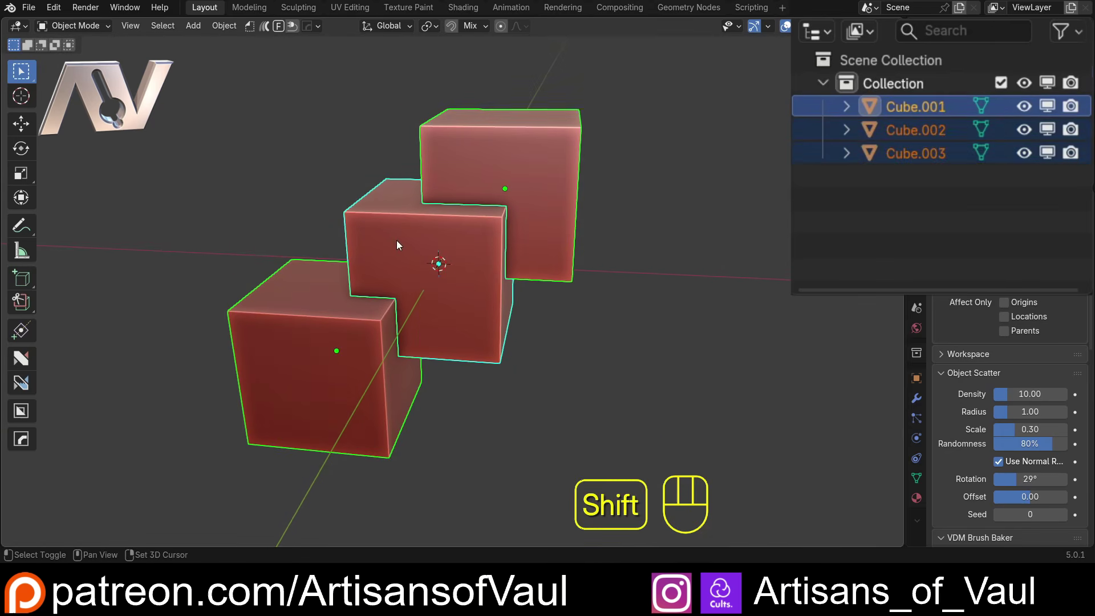
{"action": "key", "text": "ctrl+KP_Subtract"}
{"action": "middle_click_drag", "start_coordinate": [524, 337], "coordinate": [490, 329]}
{"action": "left_click", "coordinate": [484, 326]}
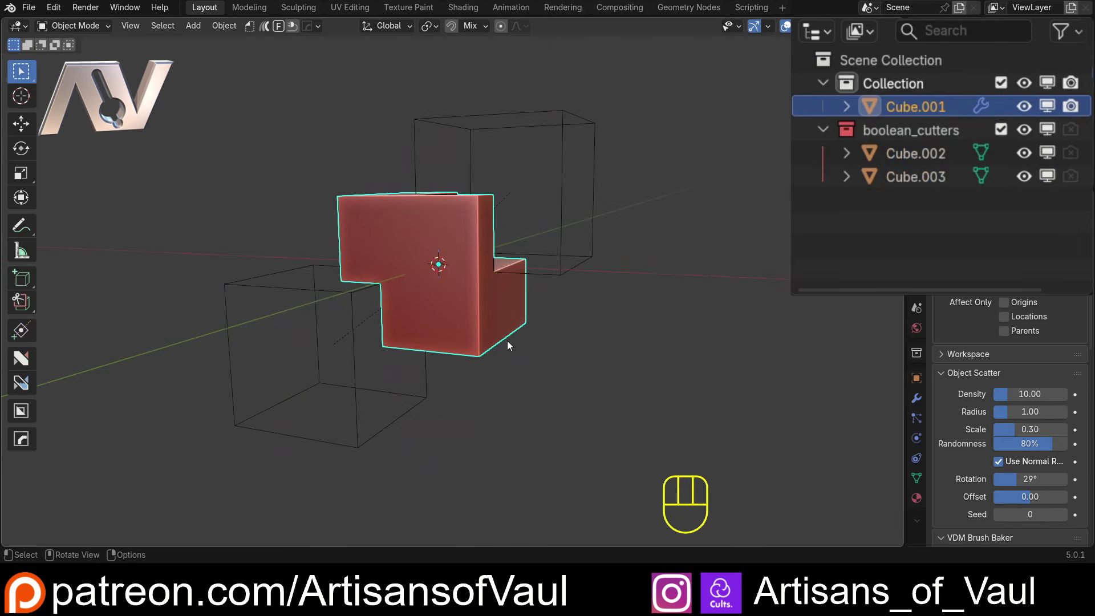
{"action": "key", "text": "g"}
{"action": "key", "text": "Escape"}
{"action": "middle_click_drag", "start_coordinate": [583, 249], "coordinate": [713, 217]}
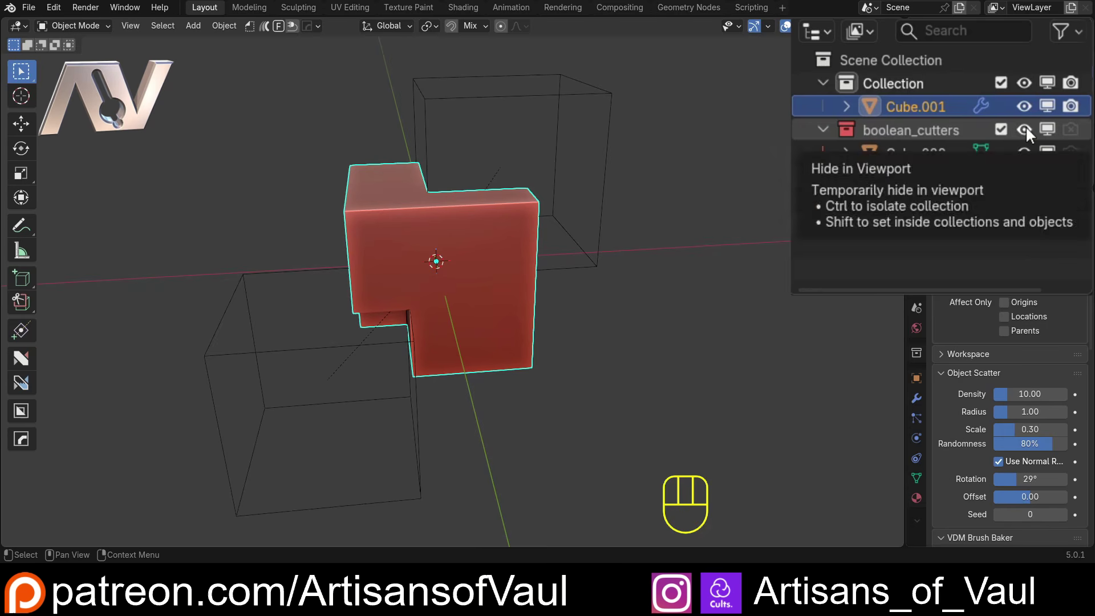
{"action": "scroll", "coordinate": [716, 201], "scroll_direction": "down", "scroll_amount": 1}
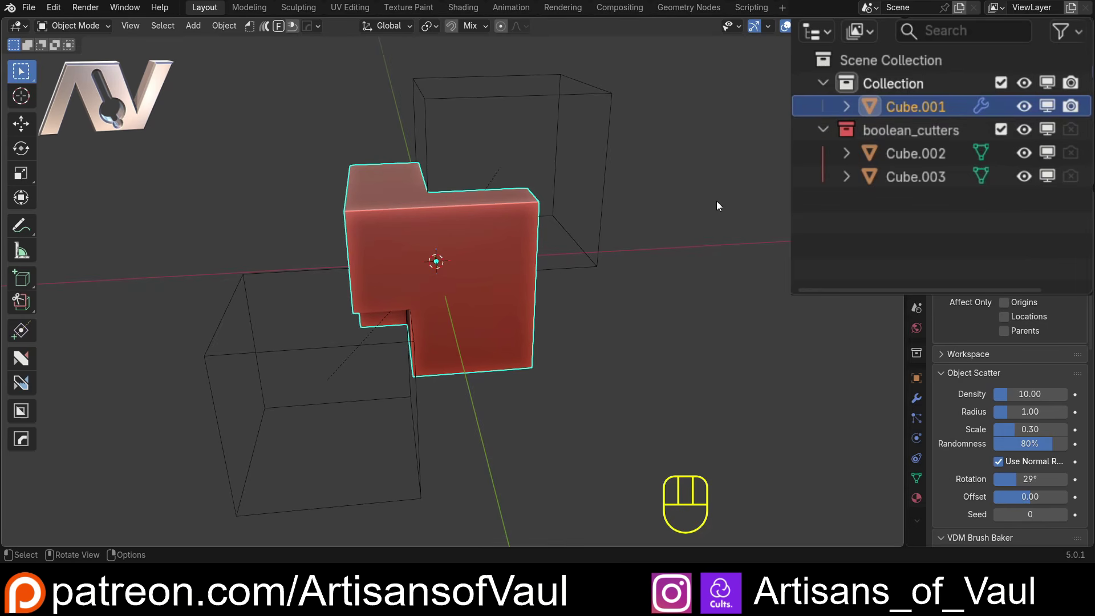
{"action": "scroll", "coordinate": [511, 253], "scroll_direction": "down", "scroll_amount": 2}
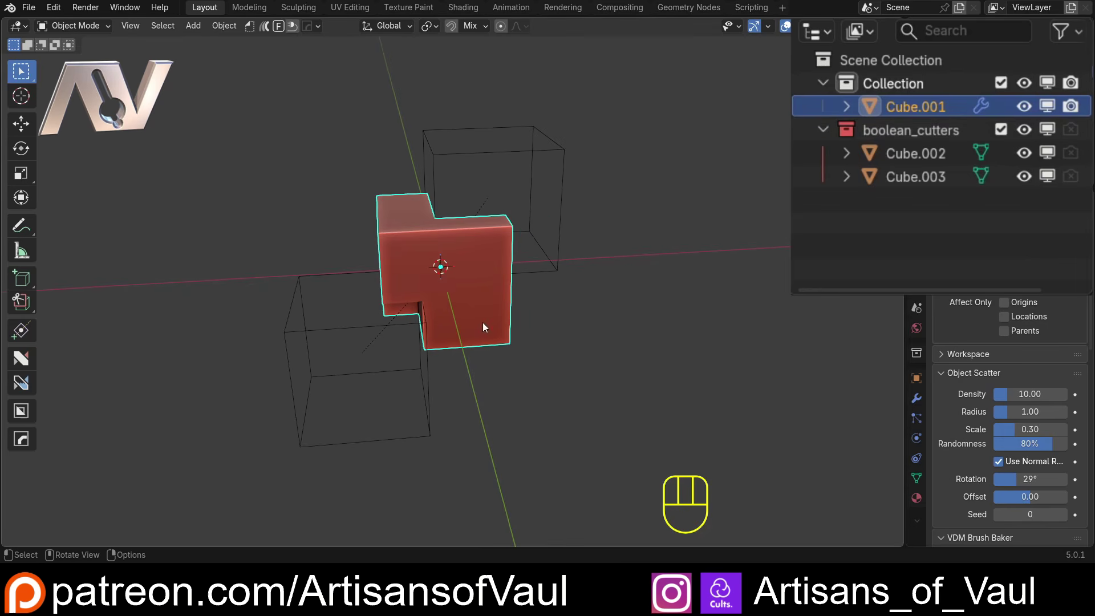
Step: Add a new mesh cube and move it by about X -3.0, Y 0.55, Z 1.97, clear of the cut cube
{"action": "middle_click_drag", "start_coordinate": [483, 323], "coordinate": [420, 252]}
{"action": "key", "text": "shift+a"}
{"action": "mouse_move", "coordinate": [407, 182]}
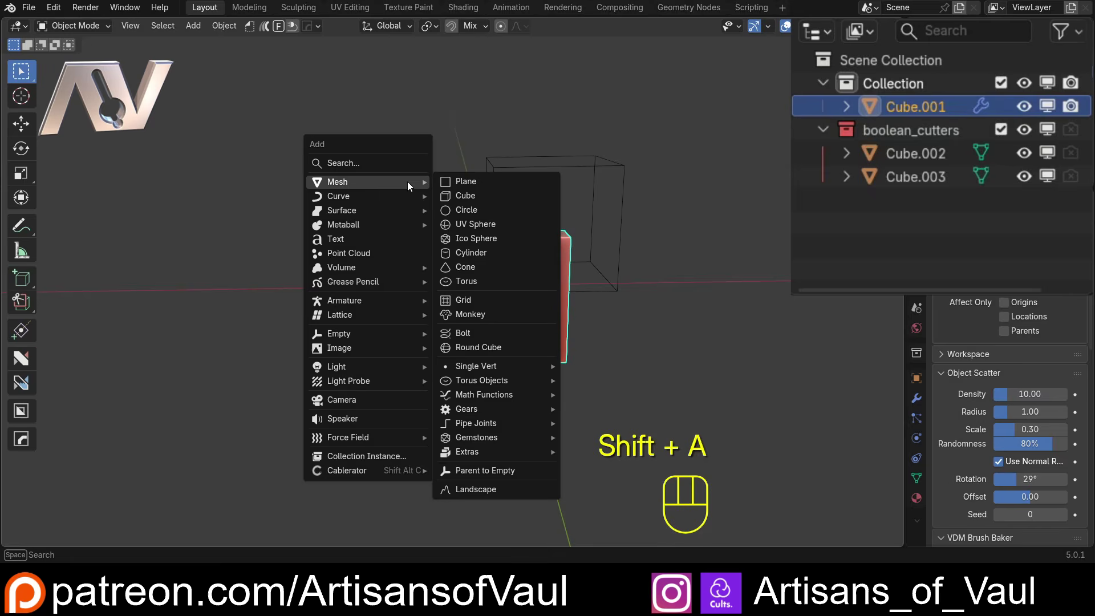
{"action": "left_click", "coordinate": [484, 198]}
{"action": "key", "text": "g"}
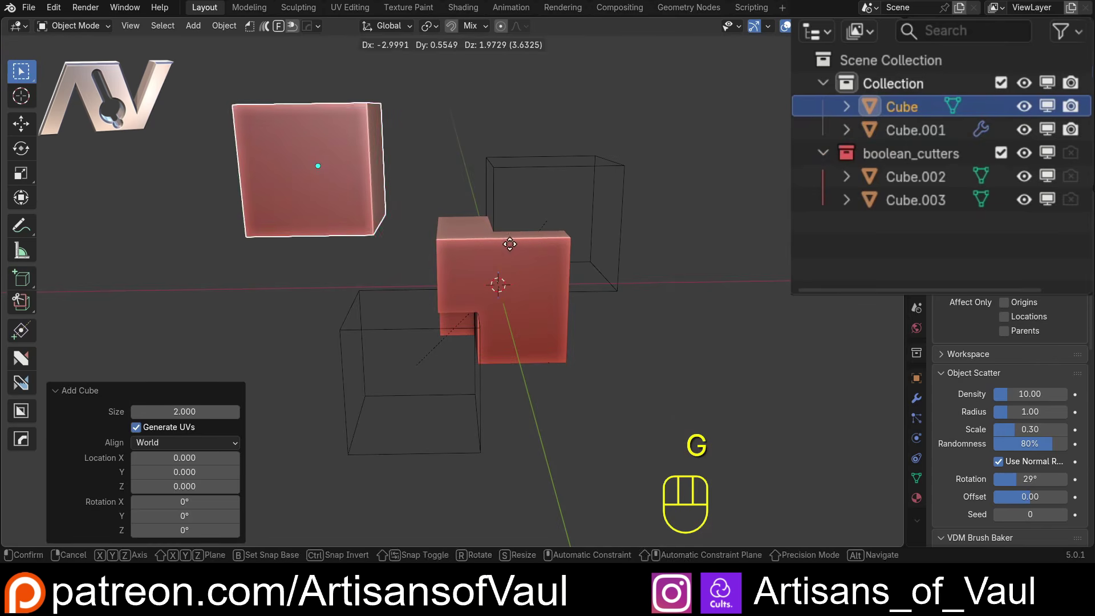
{"action": "left_click", "coordinate": [508, 248]}
Step: Put the new cube into the boolean_cutters collection and toggle that collection's viewport visibility several times, leaving it visible
{"action": "left_click_drag", "start_coordinate": [895, 108], "coordinate": [900, 191]}
{"action": "left_click", "coordinate": [1023, 129]}
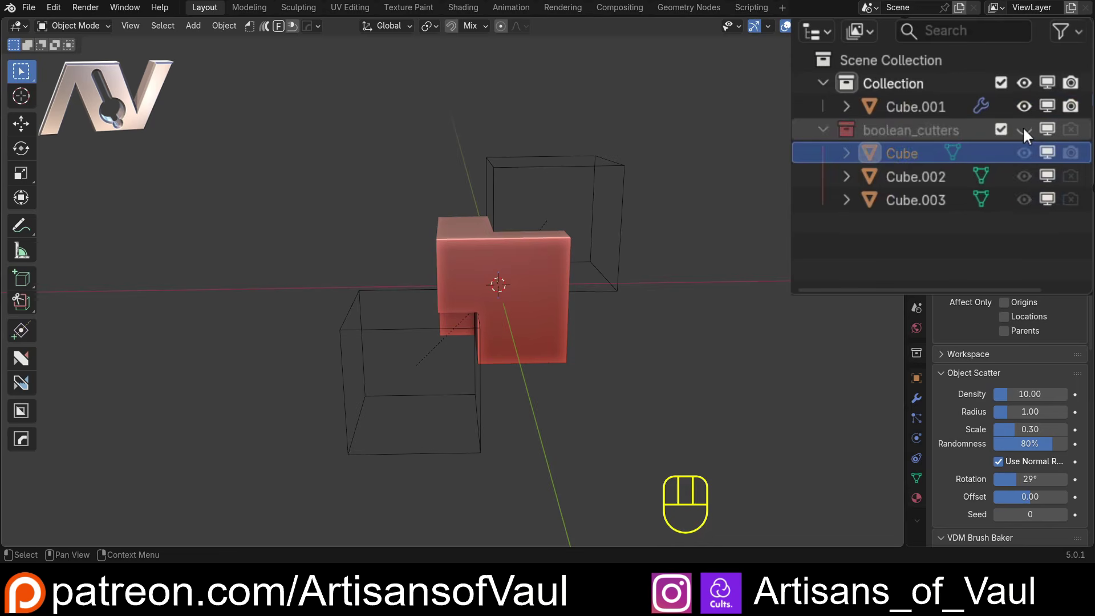
{"action": "left_click", "coordinate": [1021, 126]}
{"action": "left_click", "coordinate": [1022, 126]}
{"action": "left_click", "coordinate": [1021, 126]}
{"action": "left_click", "coordinate": [1022, 127]}
{"action": "left_click", "coordinate": [1022, 127]}
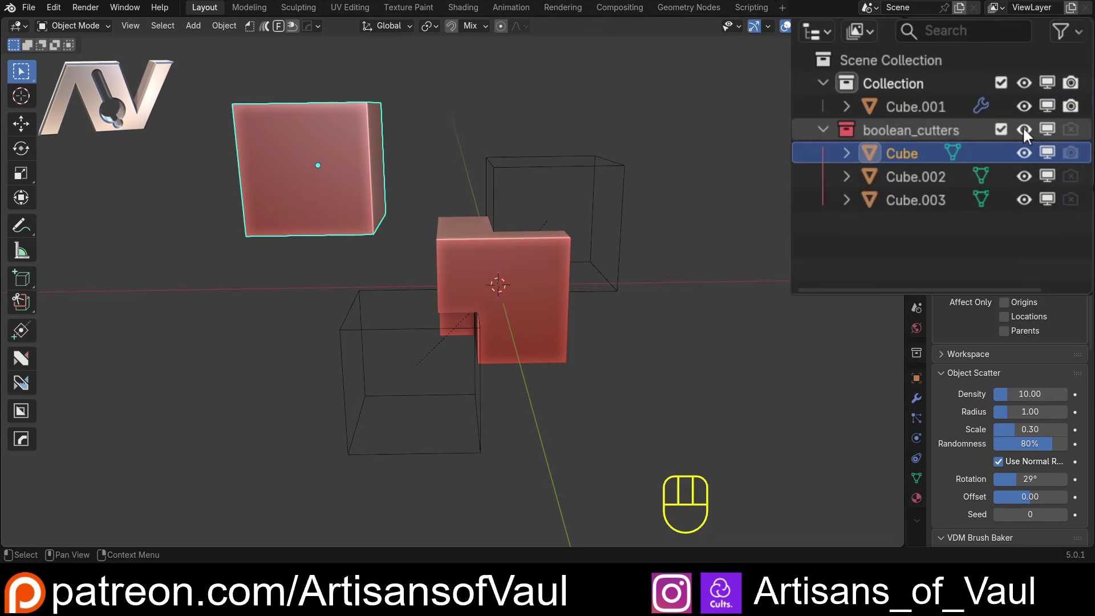
Step: Hide and show the cutters Cube.002 and Cube.003 one at a time in the viewport
{"action": "left_click", "coordinate": [619, 264]}
{"action": "middle_click_drag", "start_coordinate": [616, 259], "coordinate": [701, 195]}
{"action": "scroll", "coordinate": [702, 195], "scroll_direction": "up", "scroll_amount": 2}
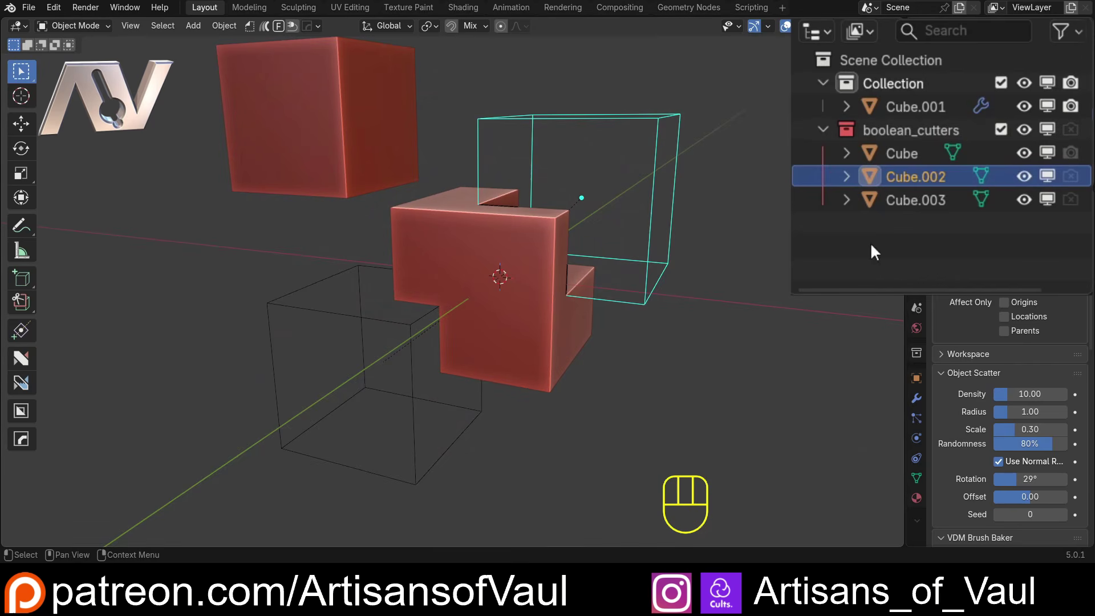
{"action": "left_click", "coordinate": [1022, 176]}
{"action": "left_click", "coordinate": [1022, 176]}
{"action": "left_click", "coordinate": [1023, 200]}
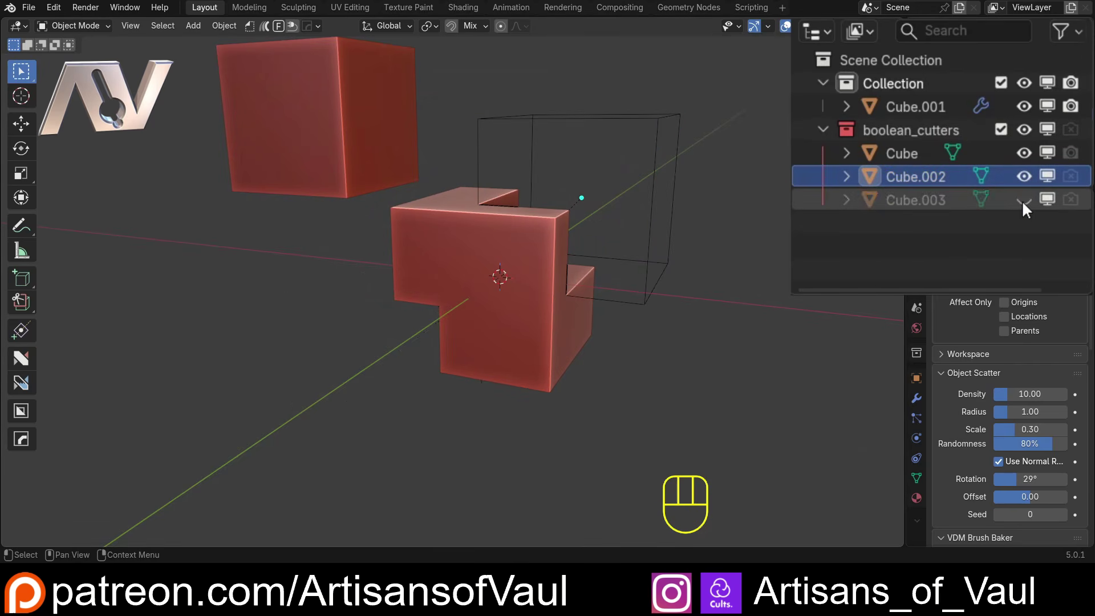
{"action": "left_click", "coordinate": [1024, 200]}
{"action": "middle_click_drag", "start_coordinate": [456, 259], "coordinate": [481, 286]}
{"action": "scroll", "coordinate": [474, 273], "scroll_direction": "down", "scroll_amount": 1}
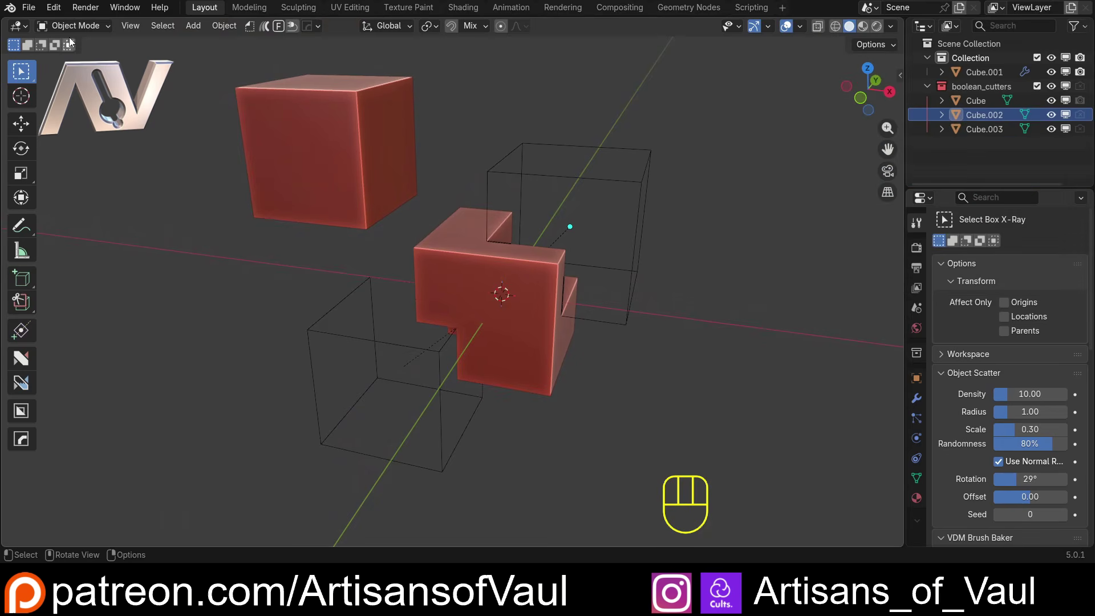
Step: Search the add-on preferences for "boo", expand and review the Bool Tool settings, and minimise the preferences window
{"action": "left_click", "coordinate": [54, 7]}
{"action": "left_click", "coordinate": [87, 189]}
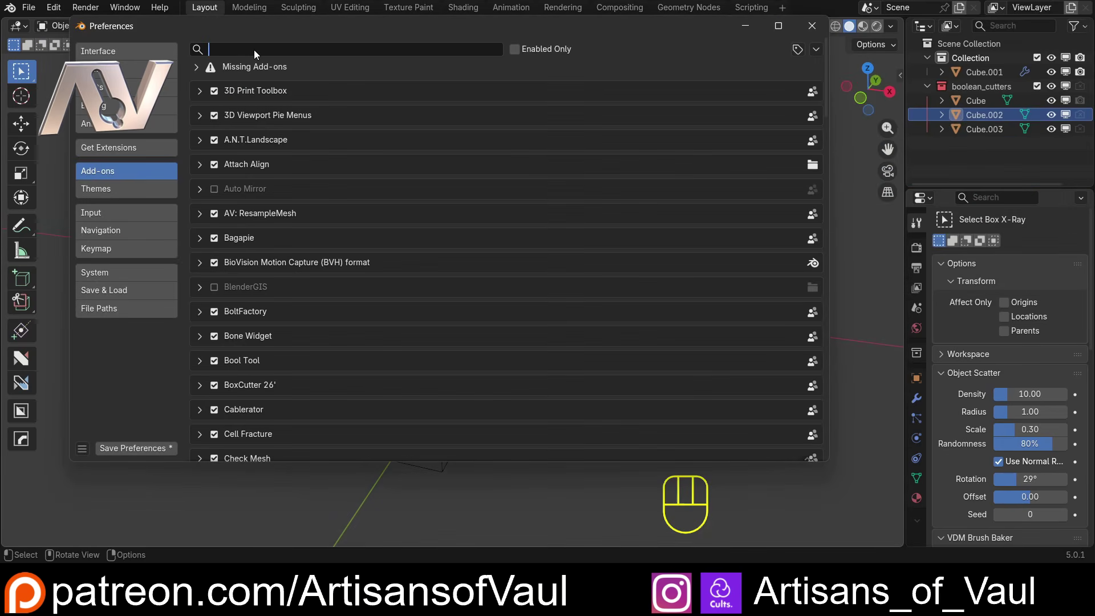
{"action": "type", "text": "boo"}
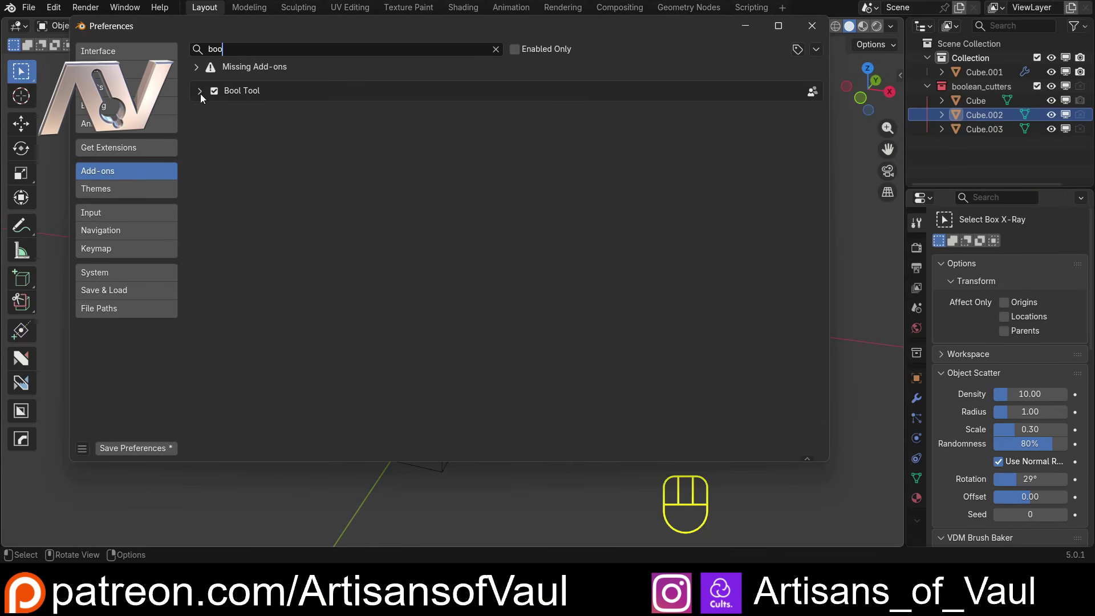
{"action": "left_click", "coordinate": [199, 90]}
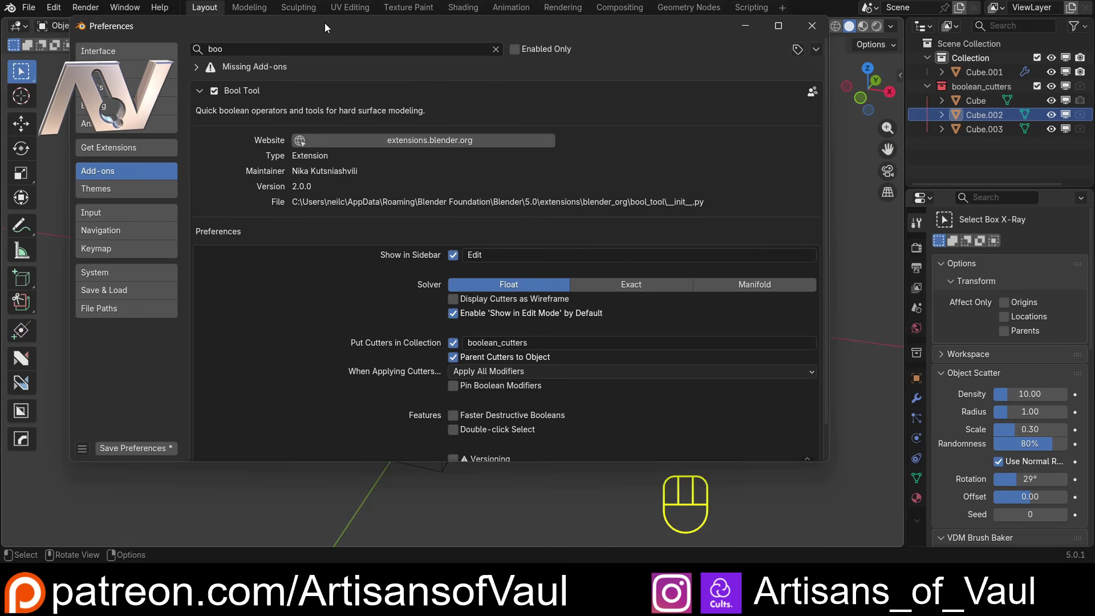
{"action": "left_click_drag", "start_coordinate": [323, 28], "coordinate": [423, 84]}
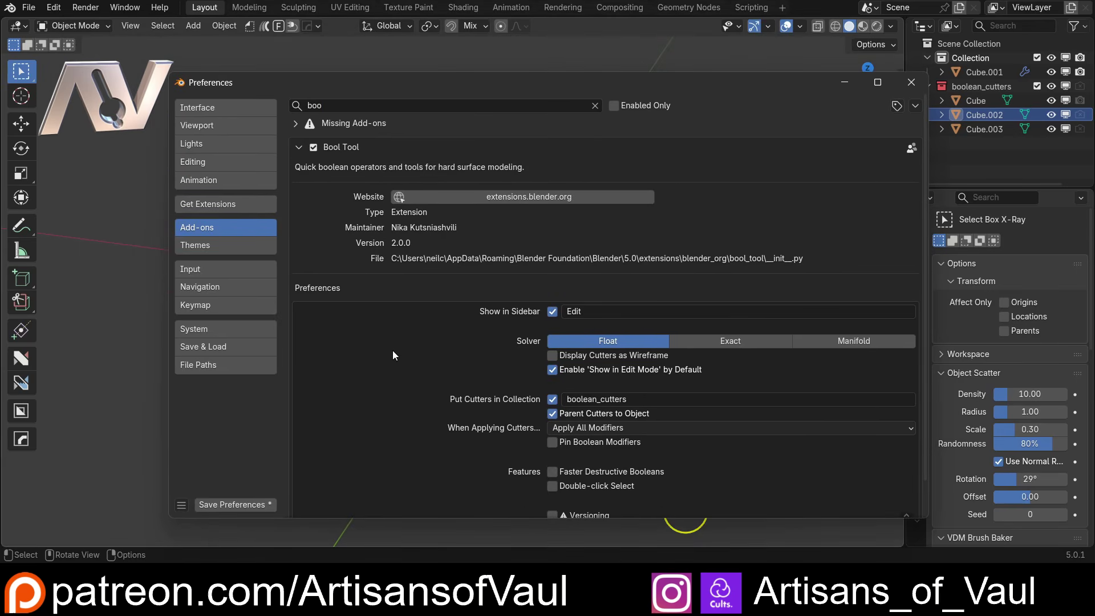
{"action": "scroll", "coordinate": [431, 228], "scroll_direction": "down", "scroll_amount": 2}
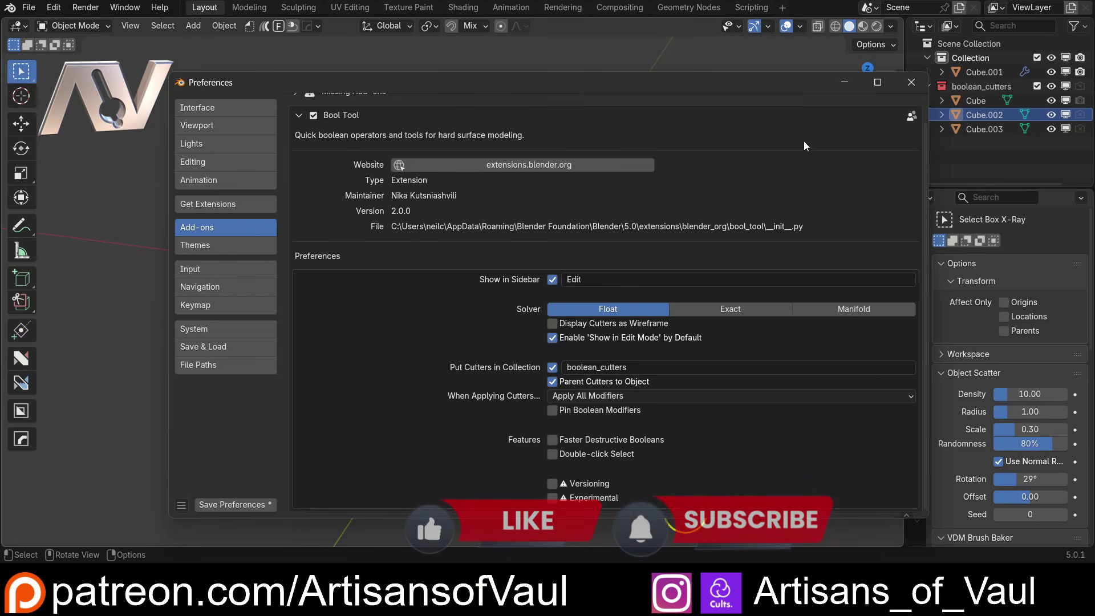
{"action": "left_click", "coordinate": [845, 82]}
Step: Add a UV sphere and move it by about X 1.26, Y -0.55, Z -1.32, overlapping the cut cube's lower corner
{"action": "key", "text": "shift+a"}
{"action": "mouse_move", "coordinate": [381, 202]}
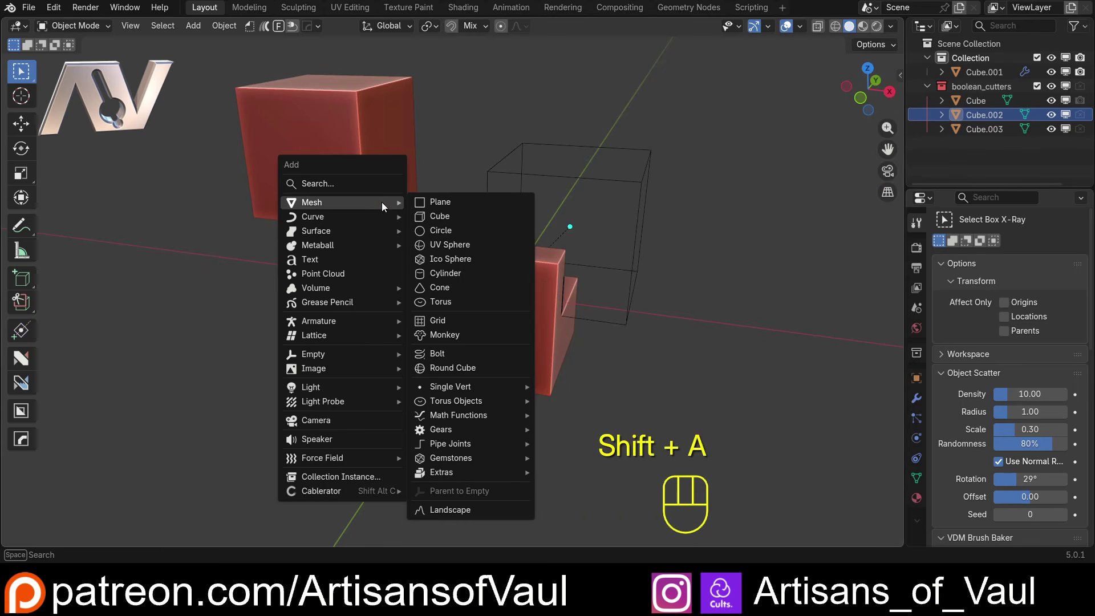
{"action": "left_click", "coordinate": [457, 246]}
{"action": "middle_click_drag", "start_coordinate": [375, 253], "coordinate": [479, 262]}
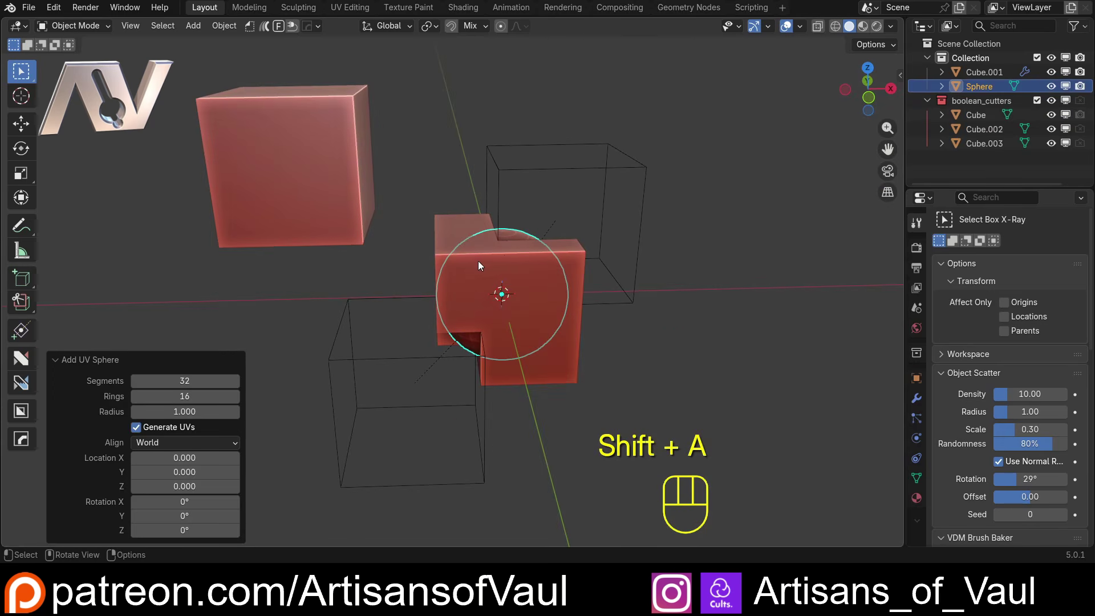
{"action": "key", "text": "g"}
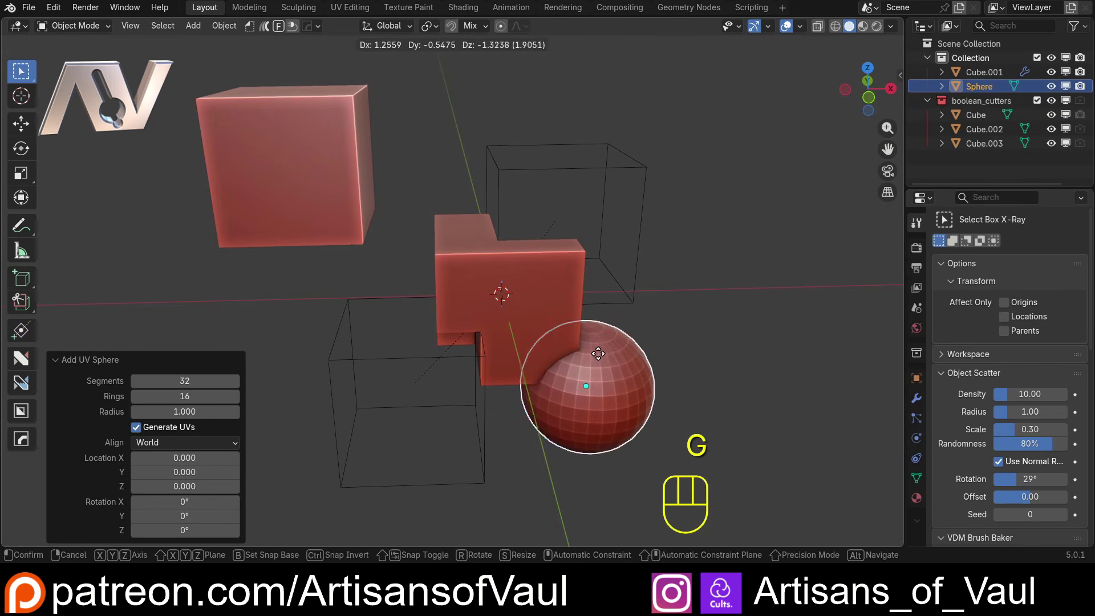
{"action": "left_click", "coordinate": [532, 309]}
Step: Subtract the sphere from the cut cube with a boolean difference and inspect the rounded cut and its cutter
{"action": "left_click", "coordinate": [531, 309], "text": "shift"}
{"action": "key", "text": "ctrl+KP_Subtract"}
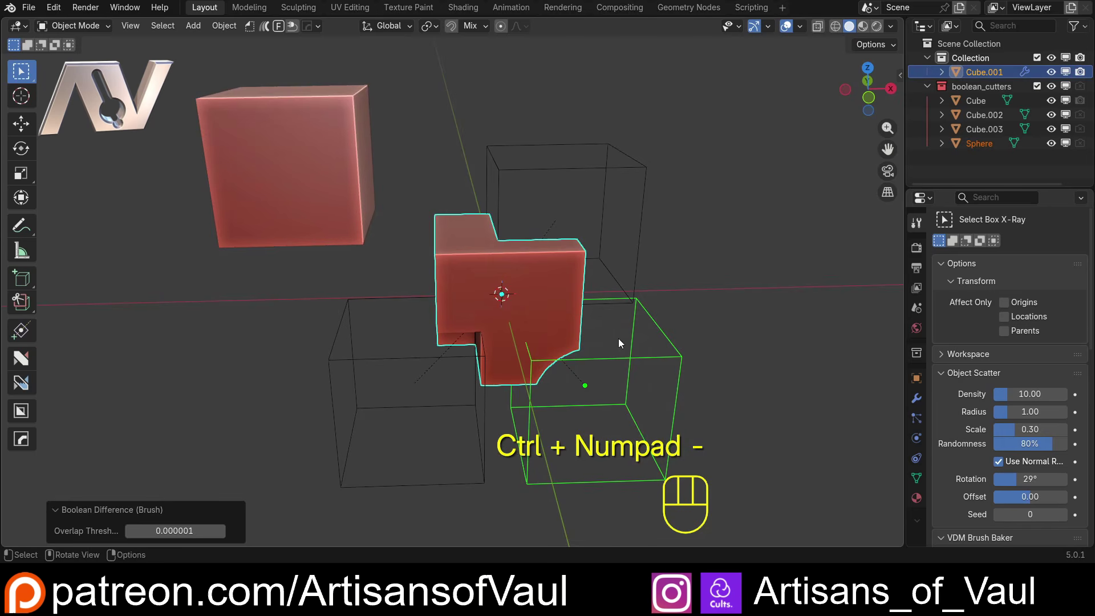
{"action": "middle_click_drag", "start_coordinate": [532, 309], "coordinate": [636, 315]}
{"action": "middle_click_drag", "start_coordinate": [600, 388], "coordinate": [492, 301], "text": "shift"}
{"action": "scroll", "coordinate": [491, 301], "scroll_direction": "up", "scroll_amount": 4}
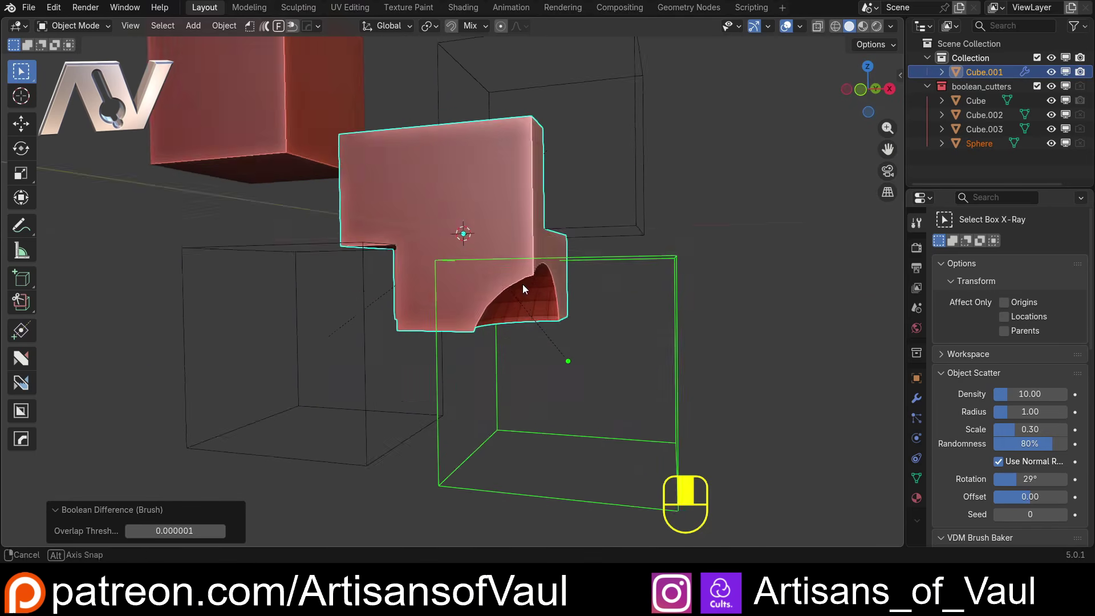
{"action": "middle_click_drag", "start_coordinate": [558, 313], "coordinate": [486, 239], "text": "shift"}
{"action": "middle_click_drag", "start_coordinate": [486, 340], "coordinate": [423, 257]}
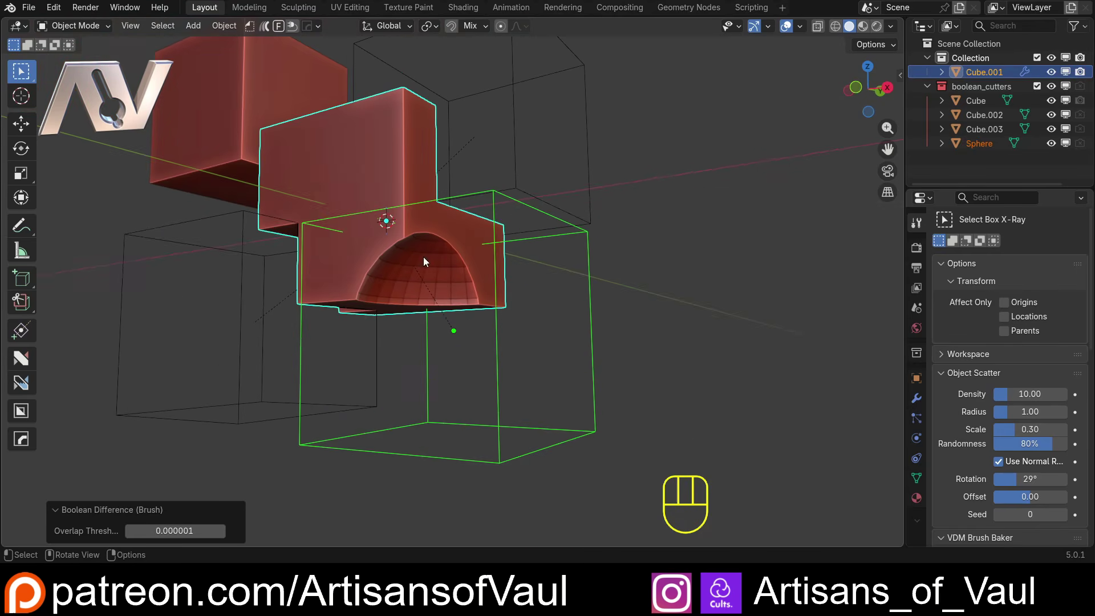
{"action": "key", "text": "KP_1"}
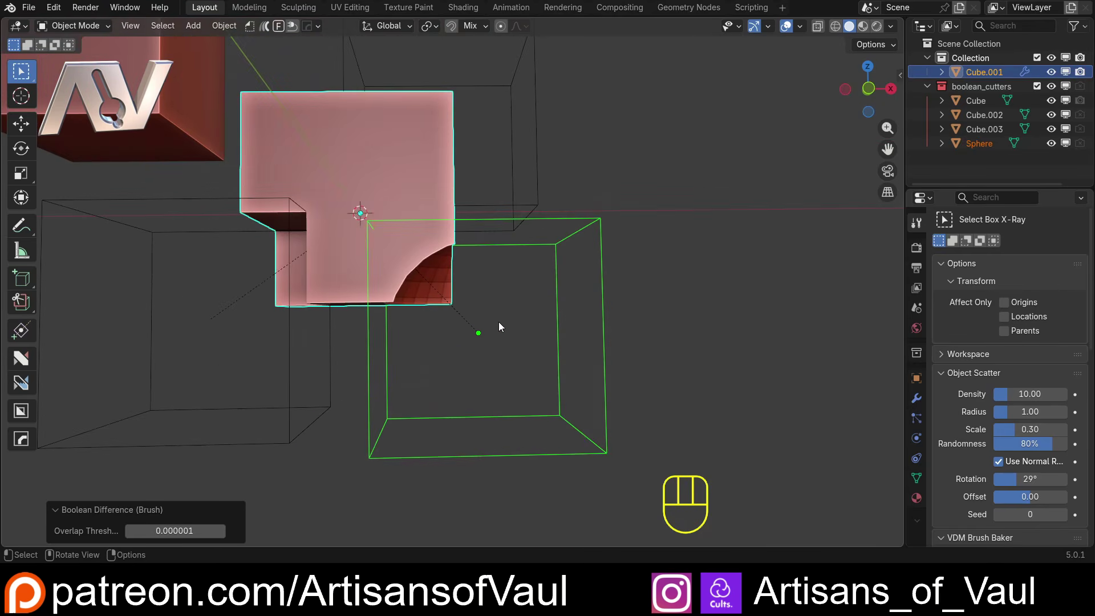
{"action": "middle_click_drag", "start_coordinate": [414, 253], "coordinate": [349, 187]}
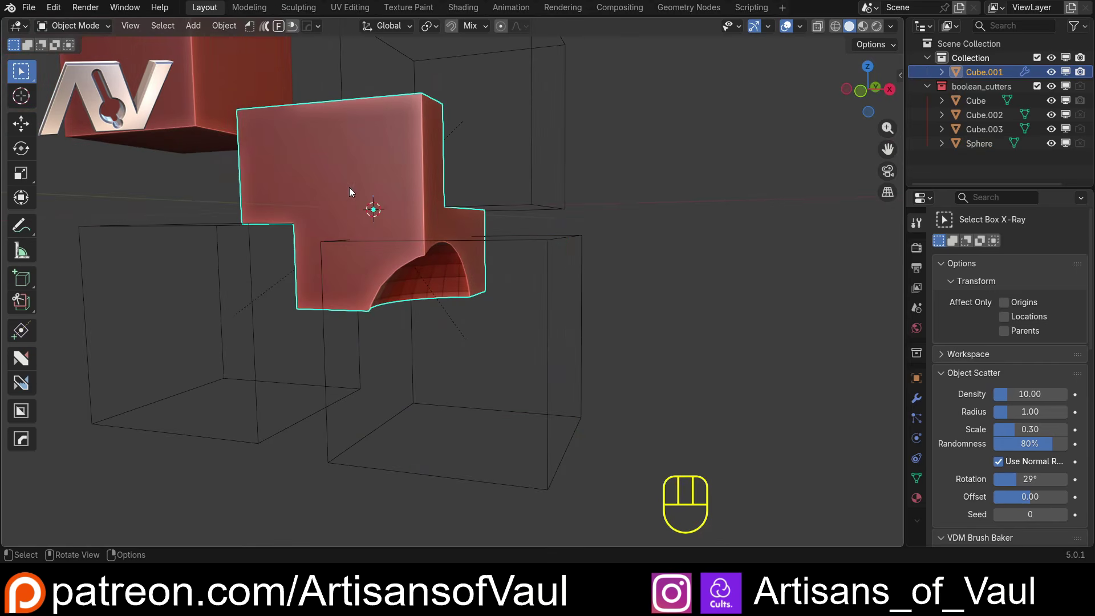
Step: Undo the sphere's boolean difference, back to the separate sphere and cut cube
{"action": "left_click", "coordinate": [556, 265]}
{"action": "key", "text": "ctrl+z"}
{"action": "key", "text": "ctrl+z"}
{"action": "key", "text": "ctrl+z"}
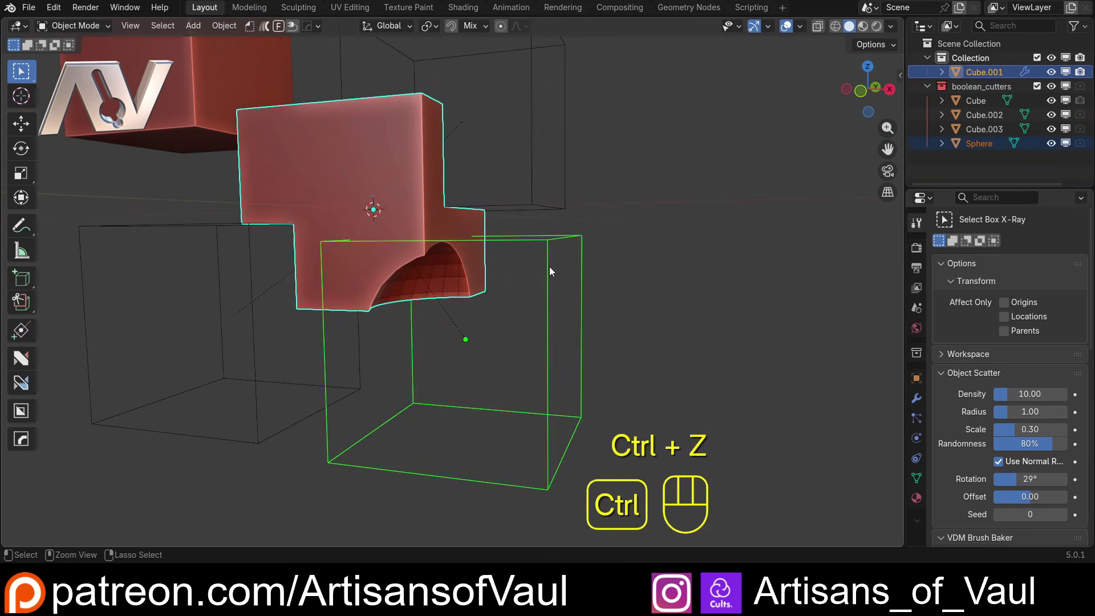
Step: Enable Display Cutters as Wireframe in the Bool Tool preferences and subtract the sphere from the cut cube with a boolean difference
{"action": "left_click", "coordinate": [54, 7]}
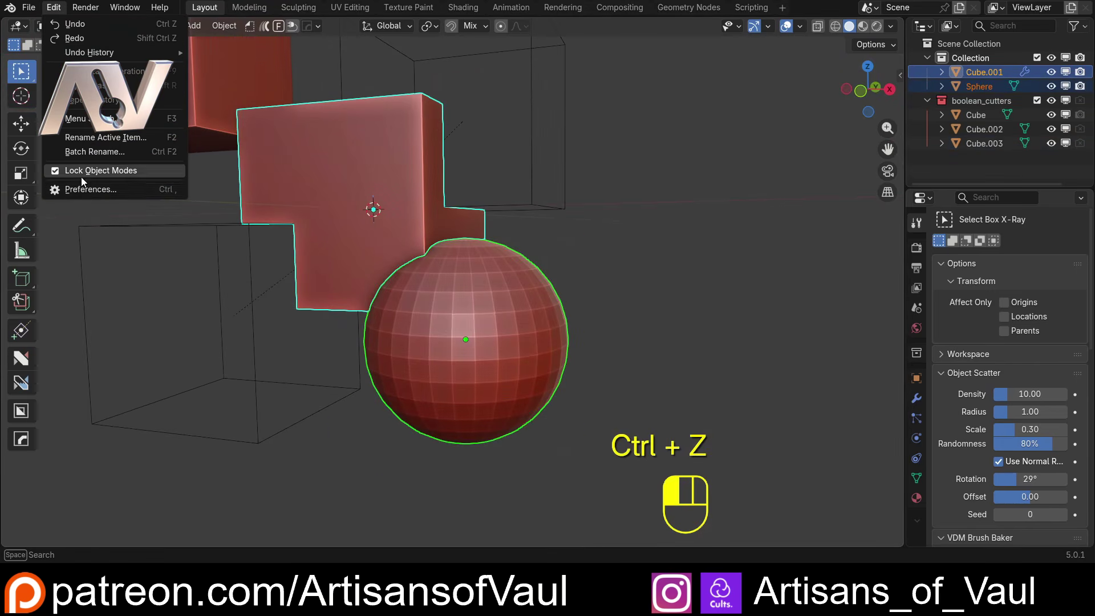
{"action": "left_click", "coordinate": [84, 191]}
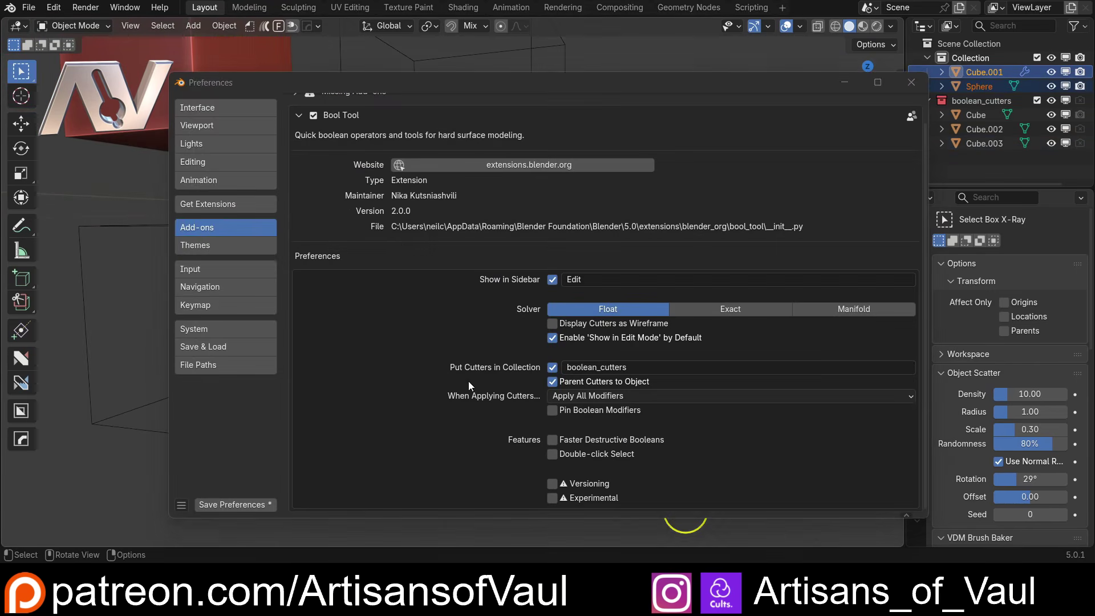
{"action": "left_click", "coordinate": [552, 323]}
{"action": "left_click", "coordinate": [552, 235]}
{"action": "key", "text": "ctrl+KP_Subtract"}
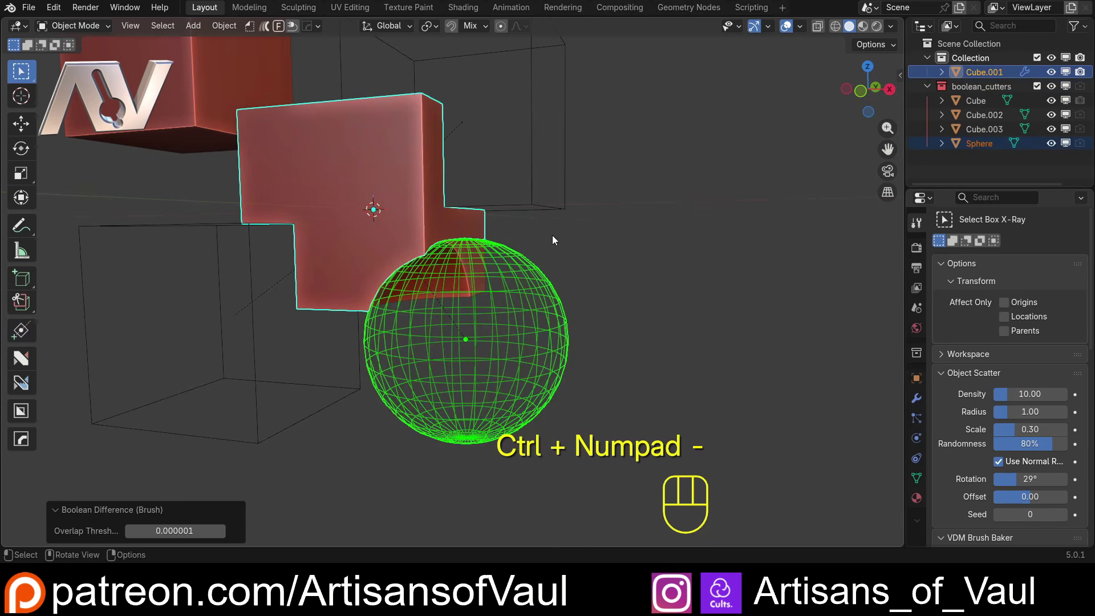
{"action": "middle_click_drag", "start_coordinate": [551, 240], "coordinate": [559, 171]}
Step: Hide and show the boolean_cutters collection twice to compare the viewport with and without it
{"action": "left_click", "coordinate": [1052, 88]}
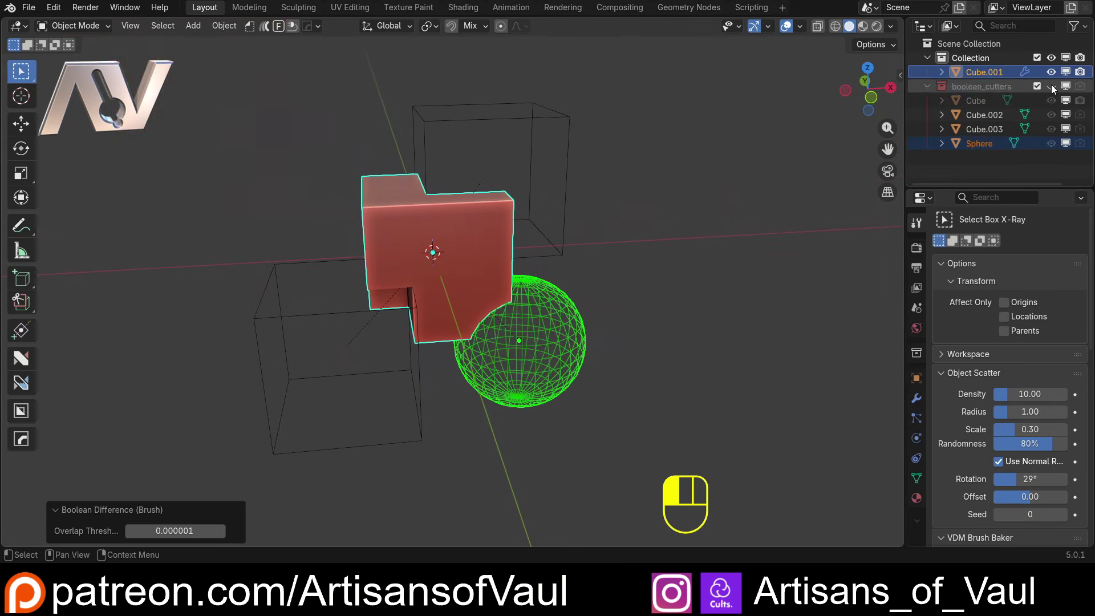
{"action": "left_click", "coordinate": [1053, 89]}
{"action": "left_click", "coordinate": [1053, 89]}
{"action": "left_click", "coordinate": [1052, 88]}
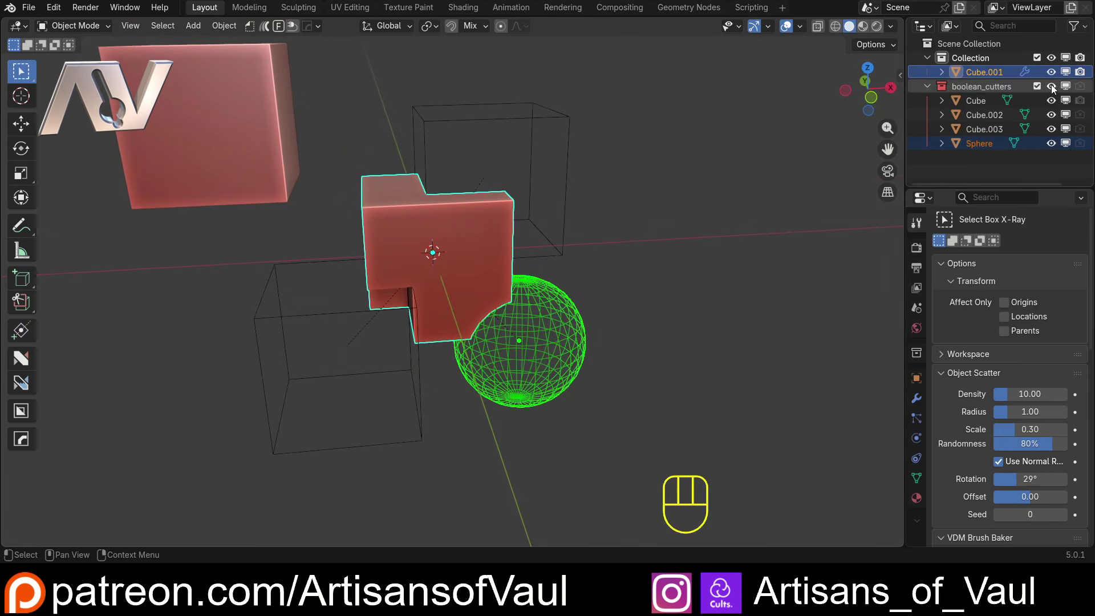
Step: Select only the cut cube and try moving it together with its cutters
{"action": "left_click", "coordinate": [714, 292]}
{"action": "scroll", "coordinate": [662, 286], "scroll_direction": "up", "scroll_amount": 2}
{"action": "middle_click_drag", "start_coordinate": [662, 286], "coordinate": [559, 252]}
{"action": "scroll", "coordinate": [525, 253], "scroll_direction": "up", "scroll_amount": 2}
{"action": "left_click", "coordinate": [524, 251]}
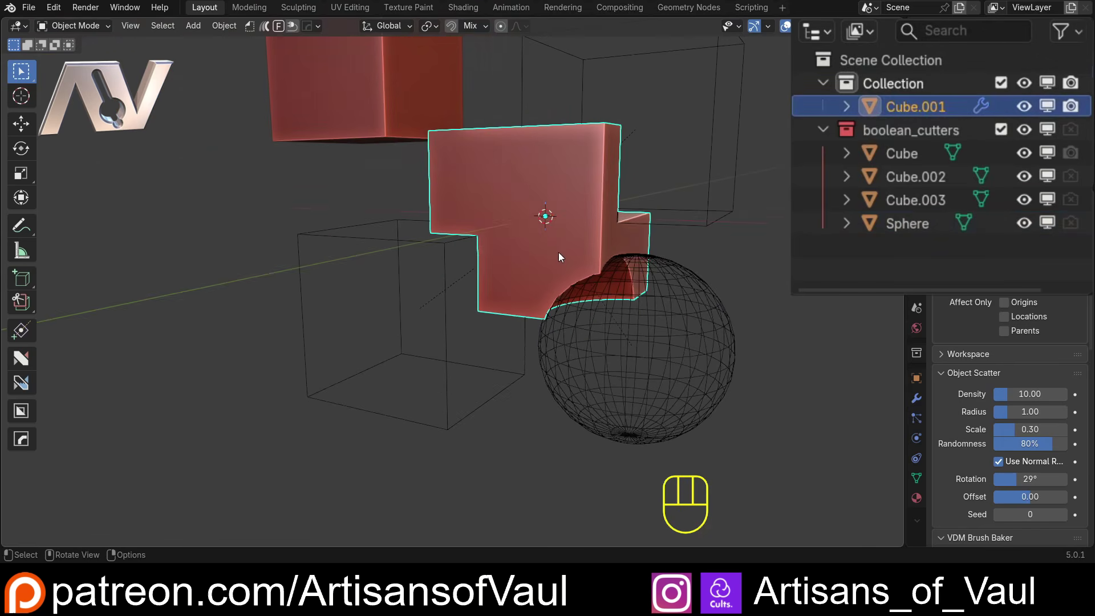
{"action": "key", "text": "g"}
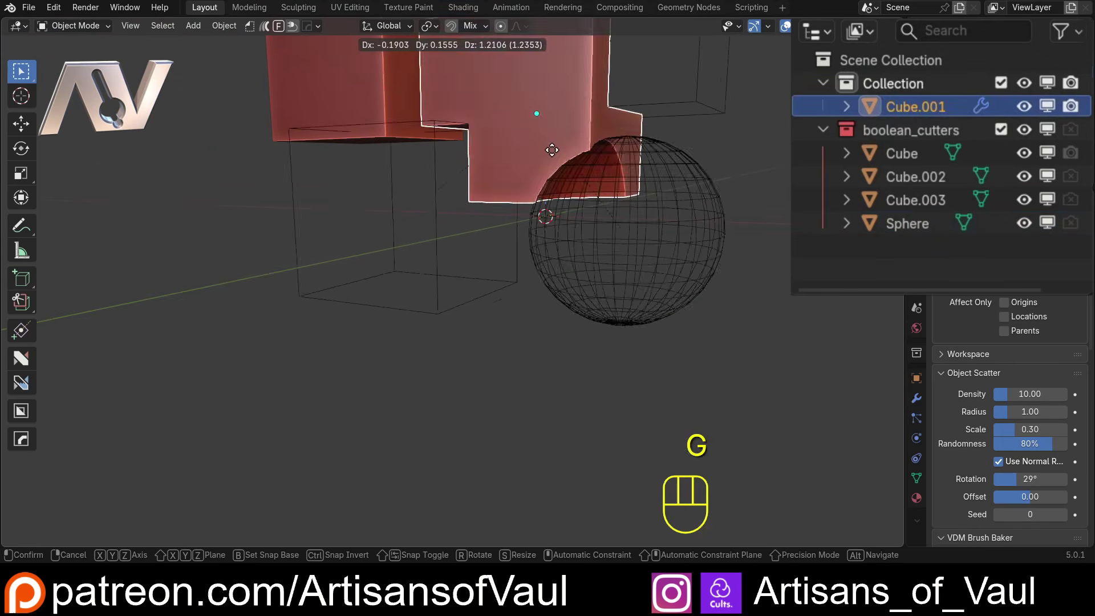
{"action": "key", "text": "Escape"}
{"action": "middle_click_drag", "start_coordinate": [430, 227], "coordinate": [379, 249]}
Step: Review the cutter collection name and the Parent Cutters to Object option in the Bool Tool preferences, and close the window
{"action": "left_click", "coordinate": [48, 8]}
{"action": "left_click", "coordinate": [108, 182]}
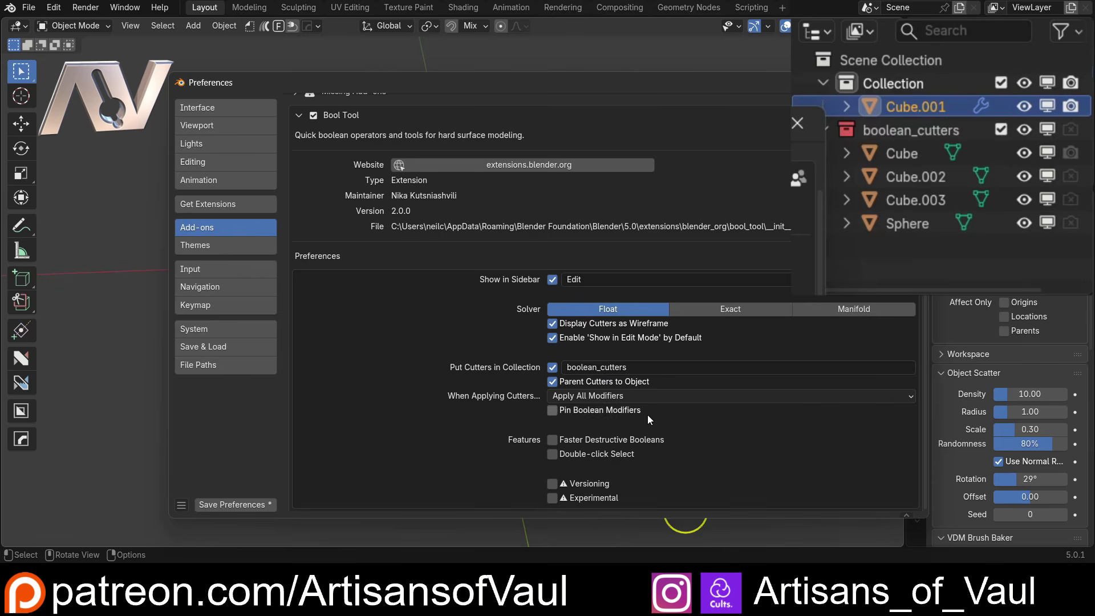
{"action": "left_click", "coordinate": [631, 369]}
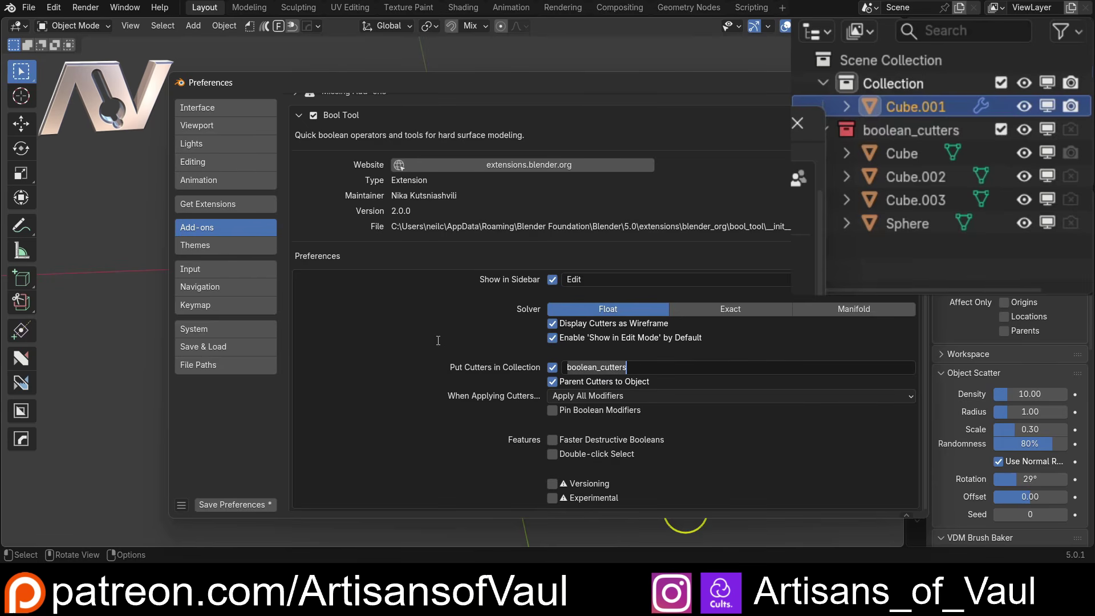
{"action": "key", "text": "Return"}
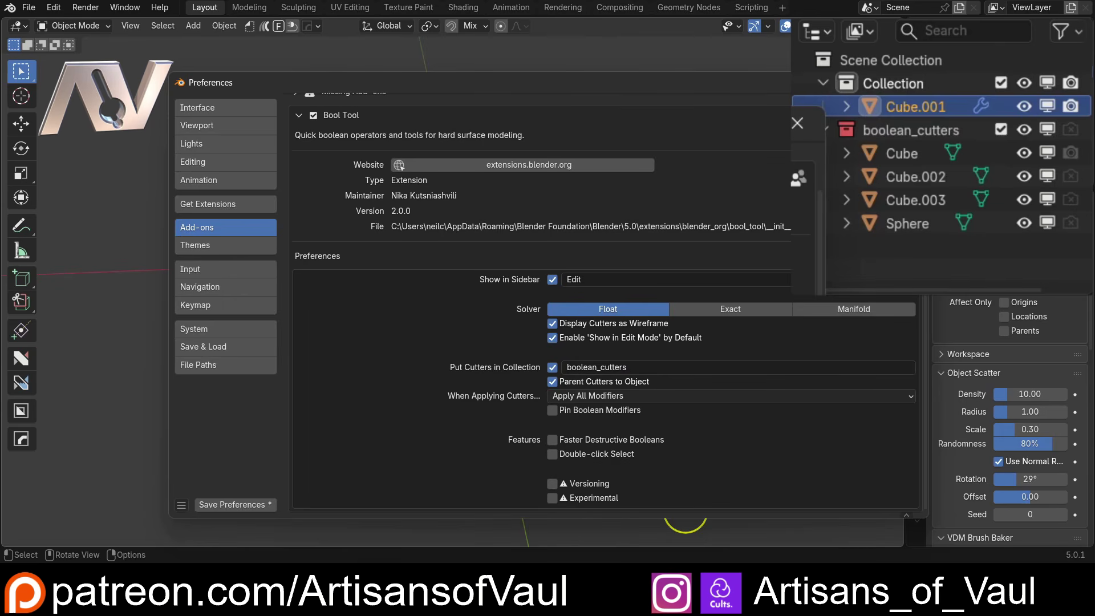
{"action": "key", "text": "alt+F4"}
Step: Try another move of the cut cube with its parented cutters and inspect the cuts from below
{"action": "middle_click_drag", "start_coordinate": [475, 406], "coordinate": [464, 288]}
{"action": "key", "text": "g"}
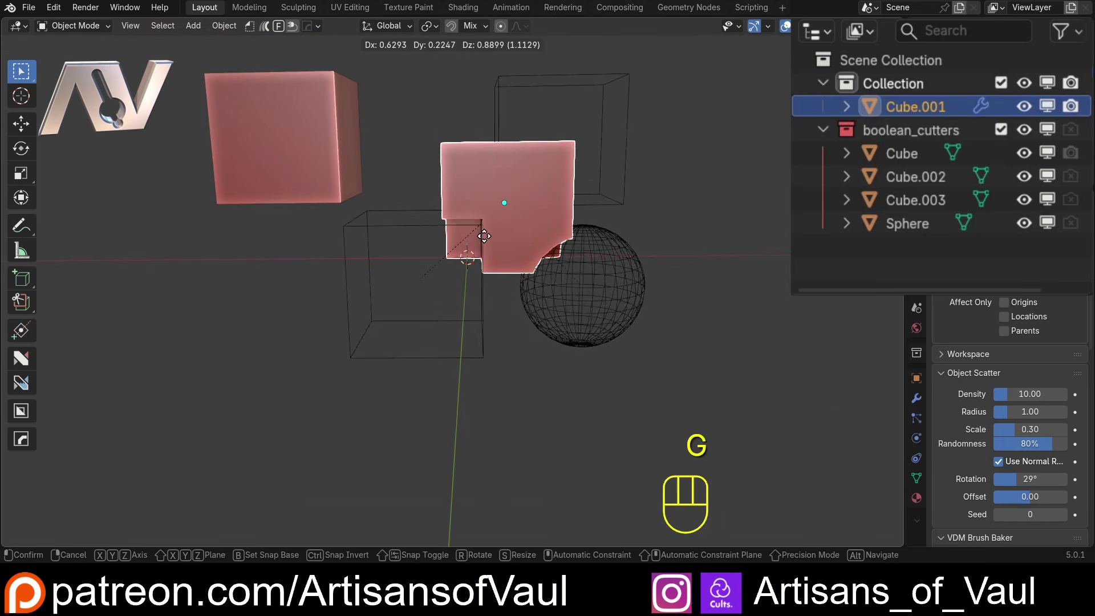
{"action": "key", "text": "Escape"}
{"action": "middle_click_drag", "start_coordinate": [387, 326], "coordinate": [396, 162]}
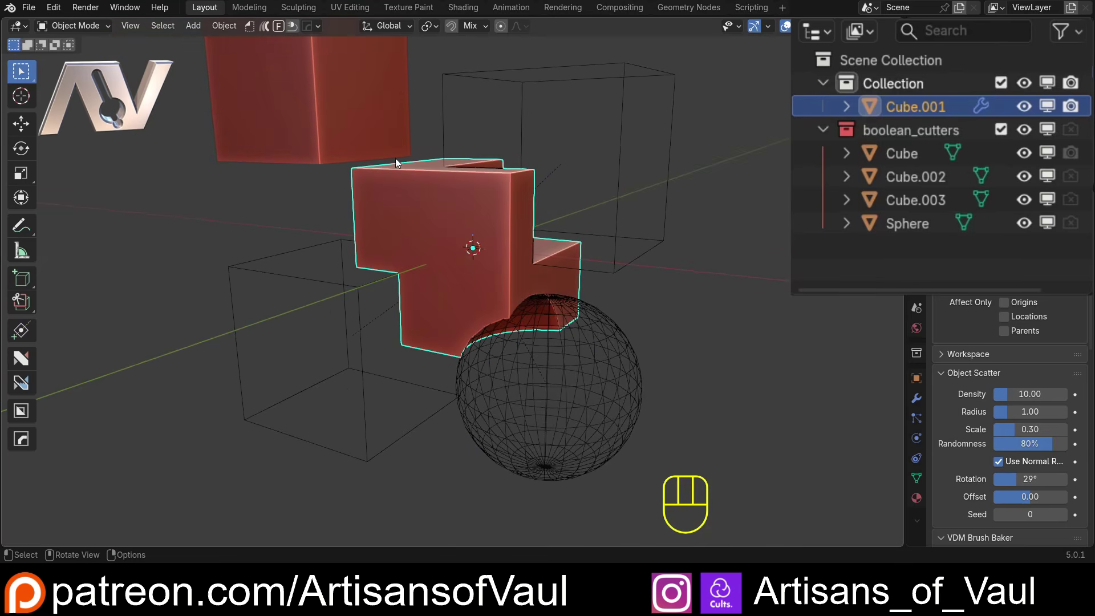
{"action": "scroll", "coordinate": [371, 365], "scroll_direction": "down", "scroll_amount": 2}
Step: Move the cut cube's mesh in Edit Mode by about X -0.08, Y -0.08, Z -0.34, and return to Object Mode
{"action": "left_click", "coordinate": [484, 430]}
{"action": "middle_click_drag", "start_coordinate": [448, 409], "coordinate": [368, 307]}
{"action": "left_click", "coordinate": [447, 287]}
{"action": "key", "text": "Tab"}
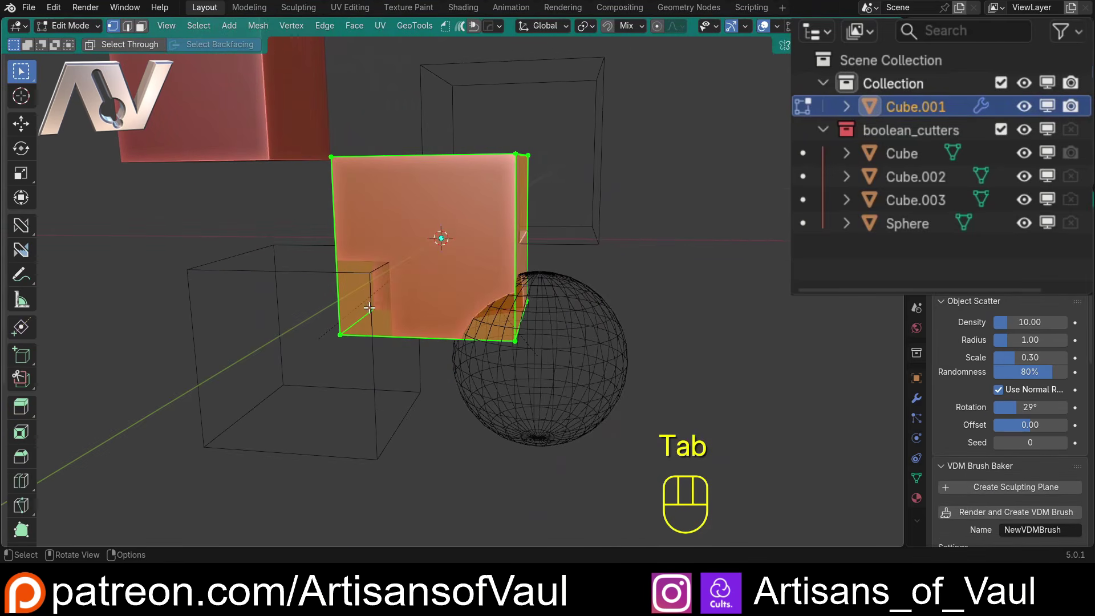
{"action": "key", "text": "g"}
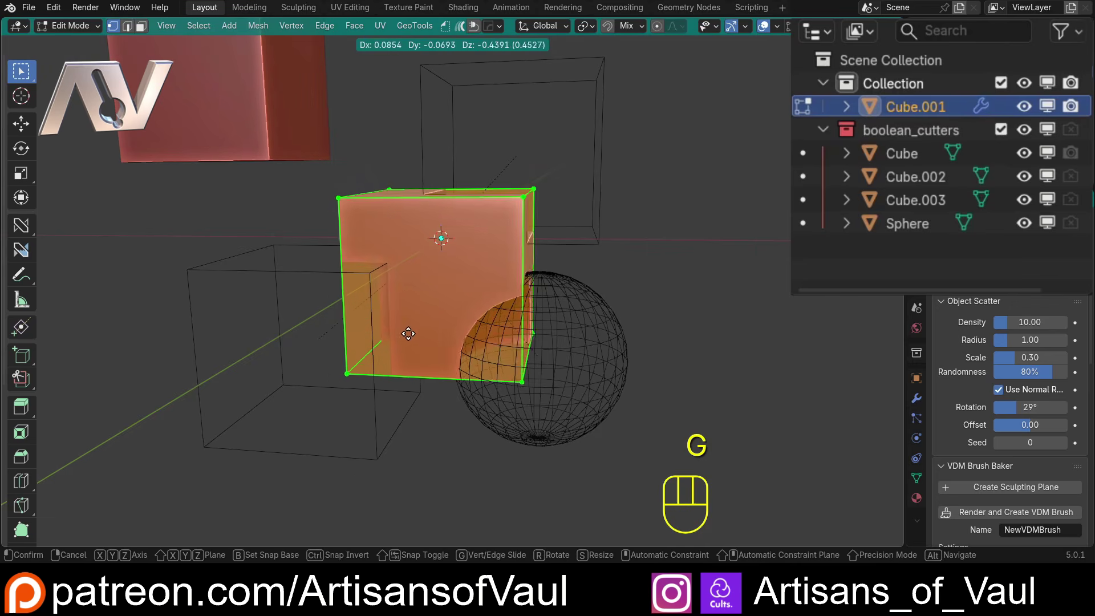
{"action": "left_click", "coordinate": [396, 325]}
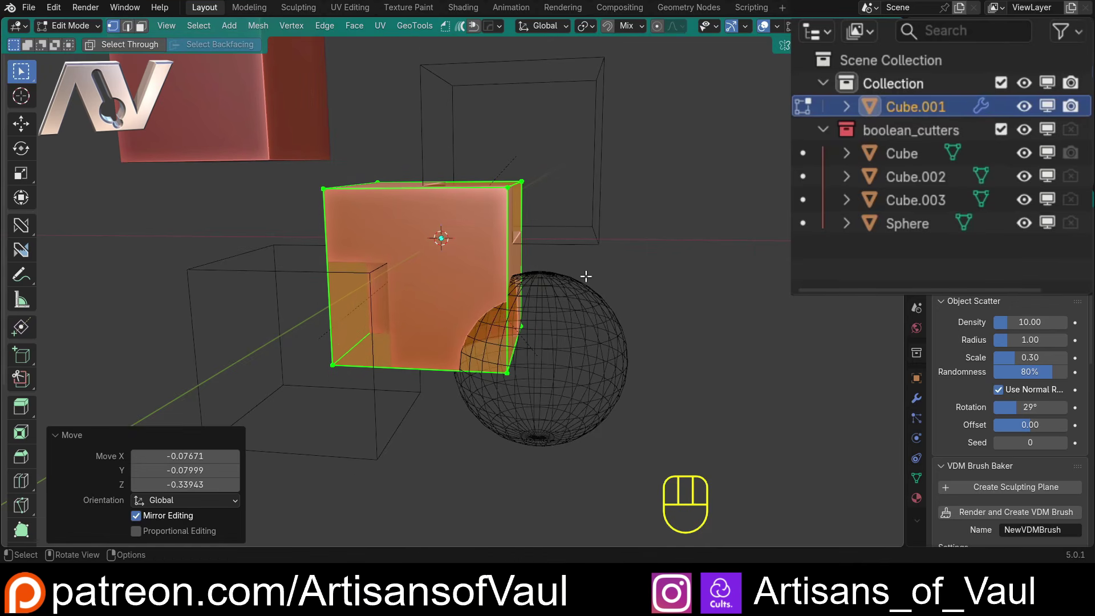
{"action": "key", "text": "Tab"}
{"action": "middle_click_drag", "start_coordinate": [584, 214], "coordinate": [567, 244]}
{"action": "scroll", "coordinate": [567, 244], "scroll_direction": "up", "scroll_amount": 4}
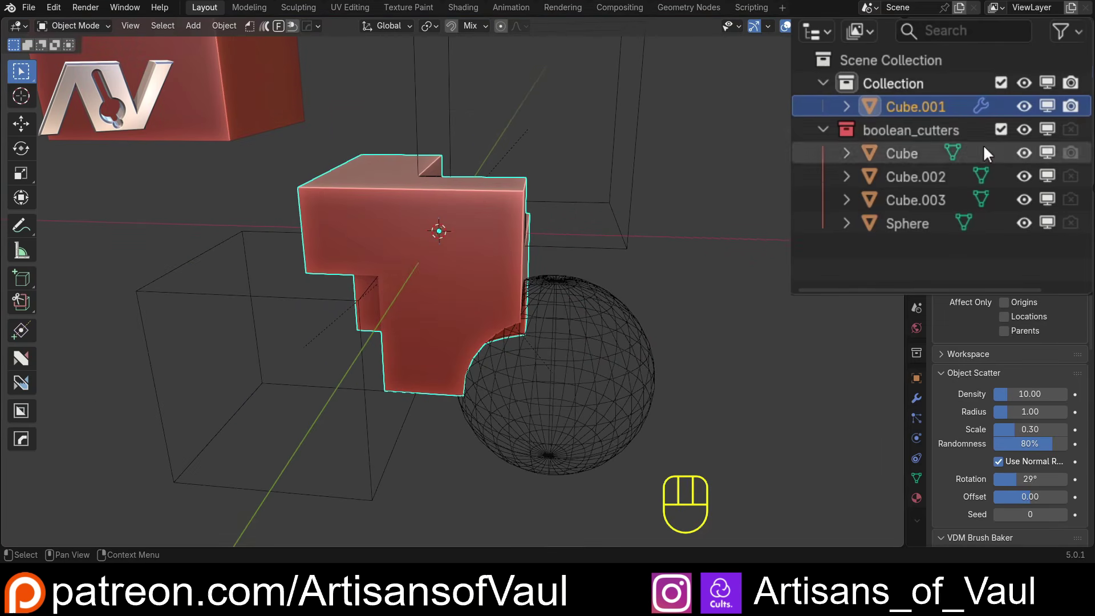
Step: Expand Cube.001 in the Outliner and enlarge the Outliner to fit its children and the boolean_cutters collection
{"action": "left_click", "coordinate": [846, 106]}
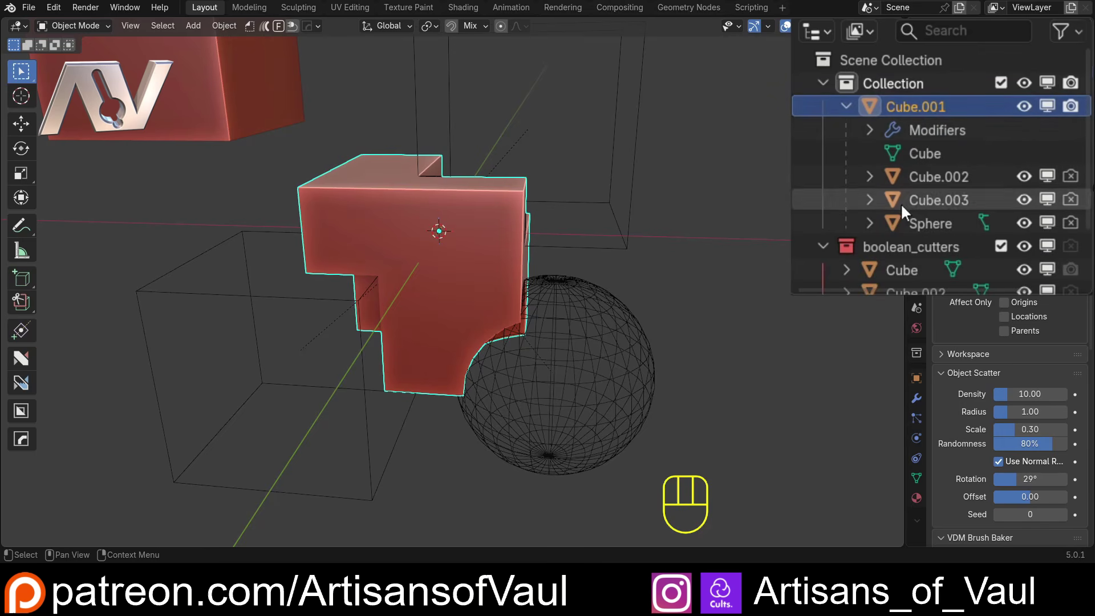
{"action": "scroll", "coordinate": [917, 173], "scroll_direction": "down", "scroll_amount": 3}
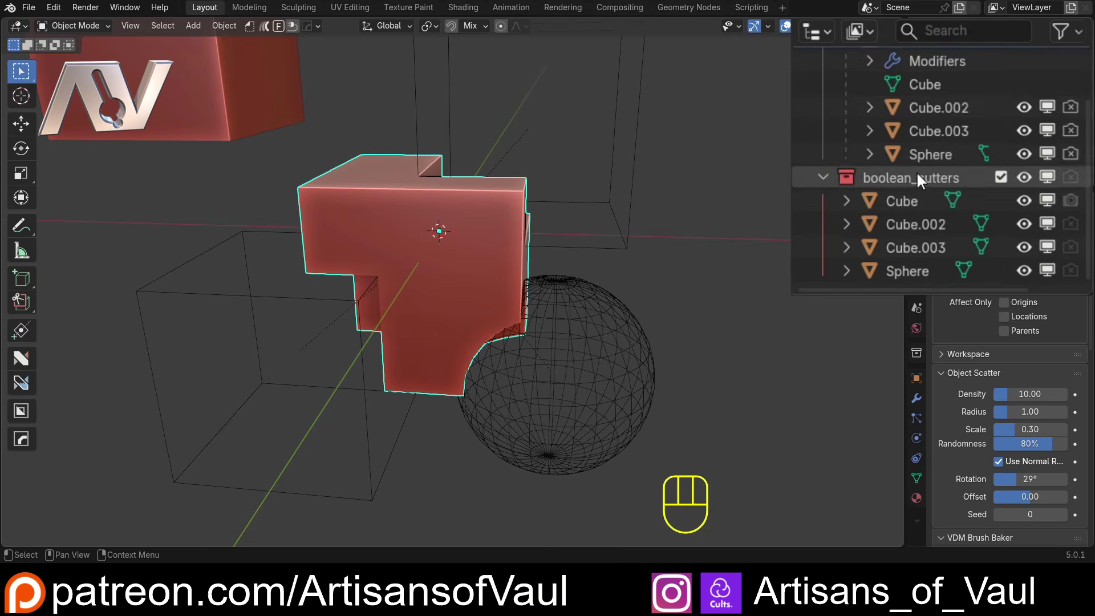
{"action": "left_click_drag", "start_coordinate": [873, 309], "coordinate": [872, 478]}
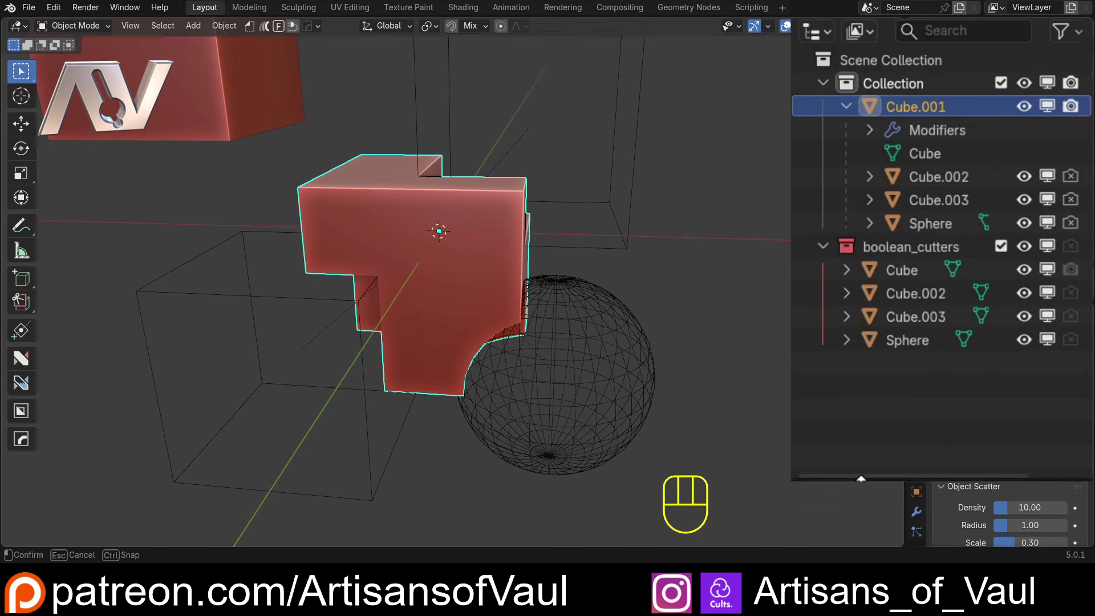
Step: Switch the boolean_cutters collection's viewport visibility off and on twice, checking which cutters it affects
{"action": "left_click", "coordinate": [1023, 246]}
{"action": "scroll", "coordinate": [663, 200], "scroll_direction": "down", "scroll_amount": 4}
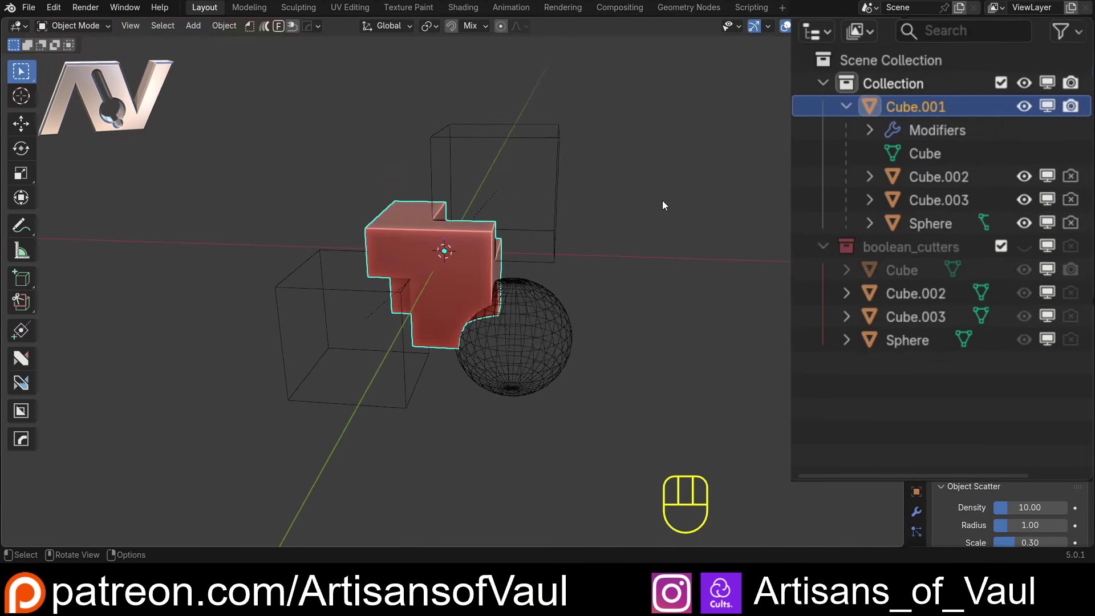
{"action": "left_click", "coordinate": [1027, 243]}
{"action": "left_click", "coordinate": [1027, 243]}
{"action": "left_click", "coordinate": [1025, 247]}
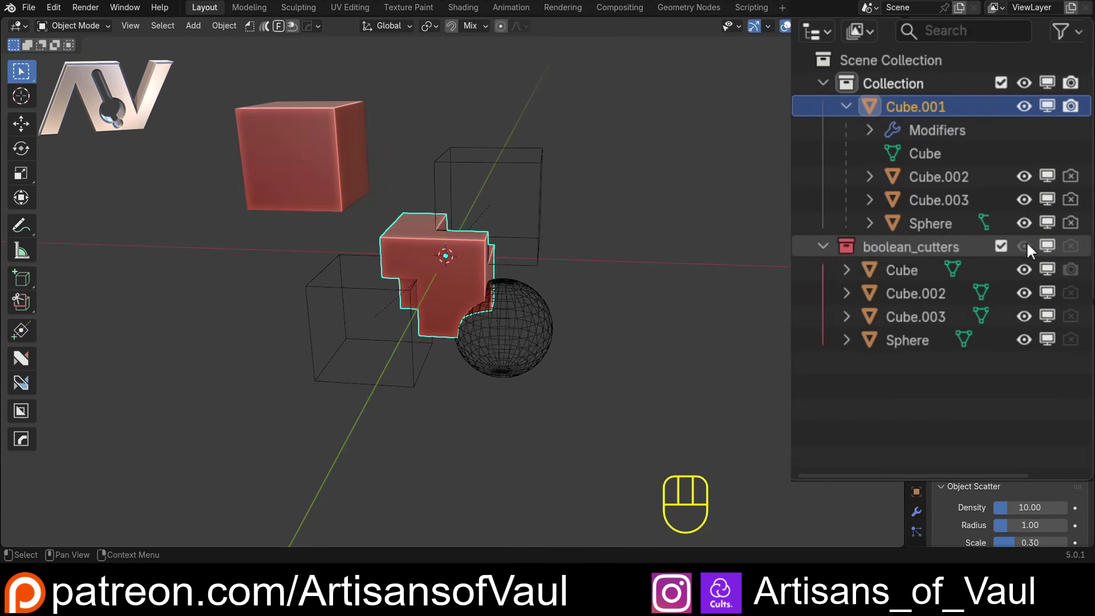
Step: Hide both Collection and boolean_cutters in the viewport, and show both of them again
{"action": "left_click", "coordinate": [1024, 81]}
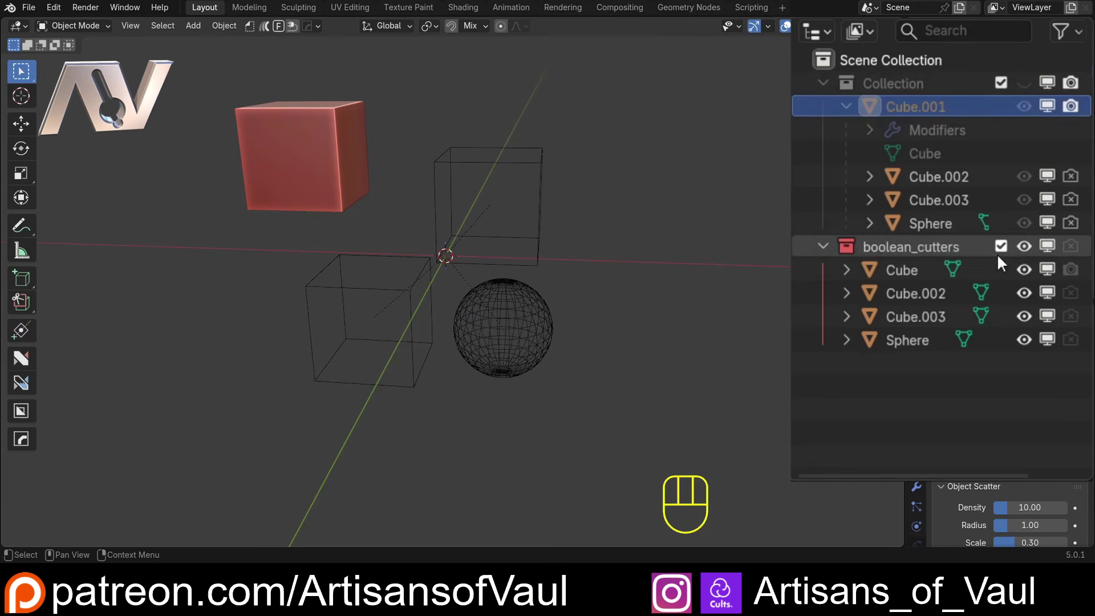
{"action": "left_click", "coordinate": [1022, 247]}
{"action": "left_click", "coordinate": [1024, 81]}
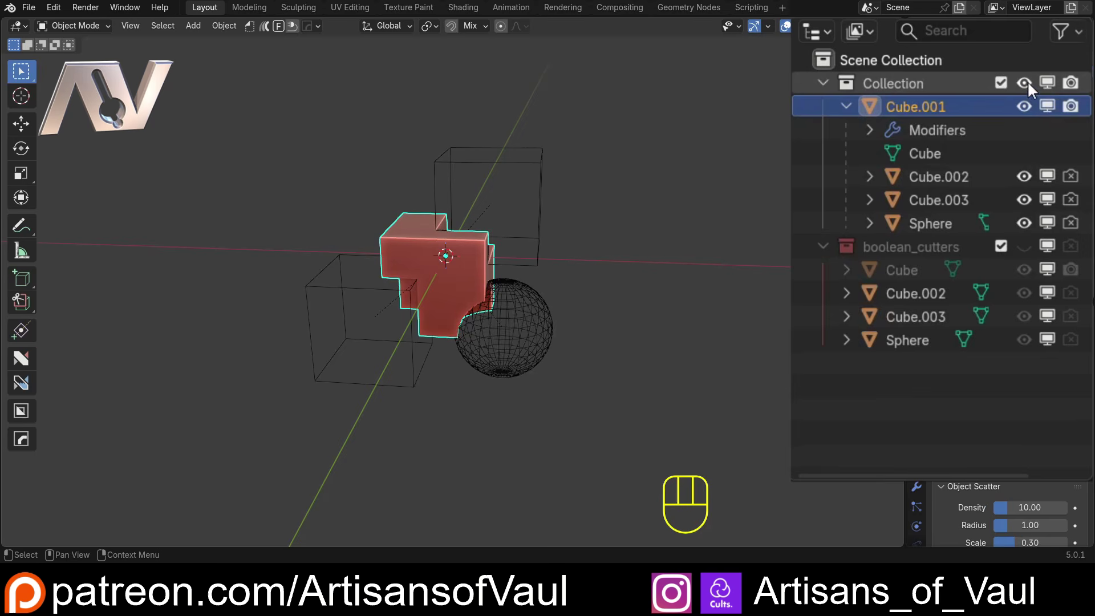
{"action": "left_click", "coordinate": [1025, 247]}
{"action": "scroll", "coordinate": [289, 251], "scroll_direction": "up", "scroll_amount": 1}
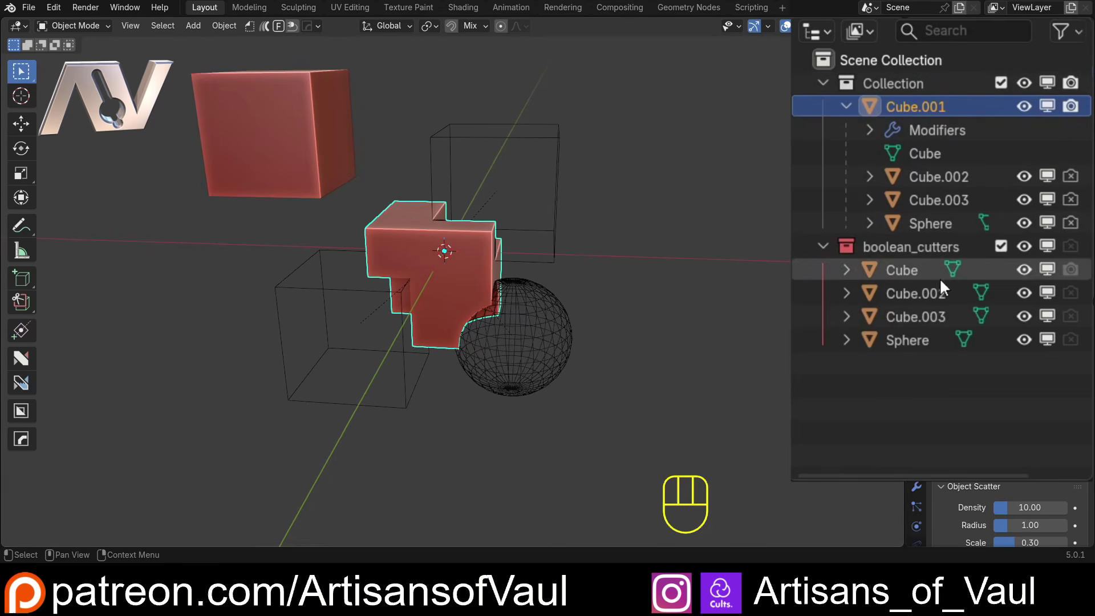
Step: Hide Cube, Cube.002, Cube.003 and Sphere individually inside the boolean_cutters collection
{"action": "left_click", "coordinate": [1024, 270]}
{"action": "left_click", "coordinate": [1024, 293]}
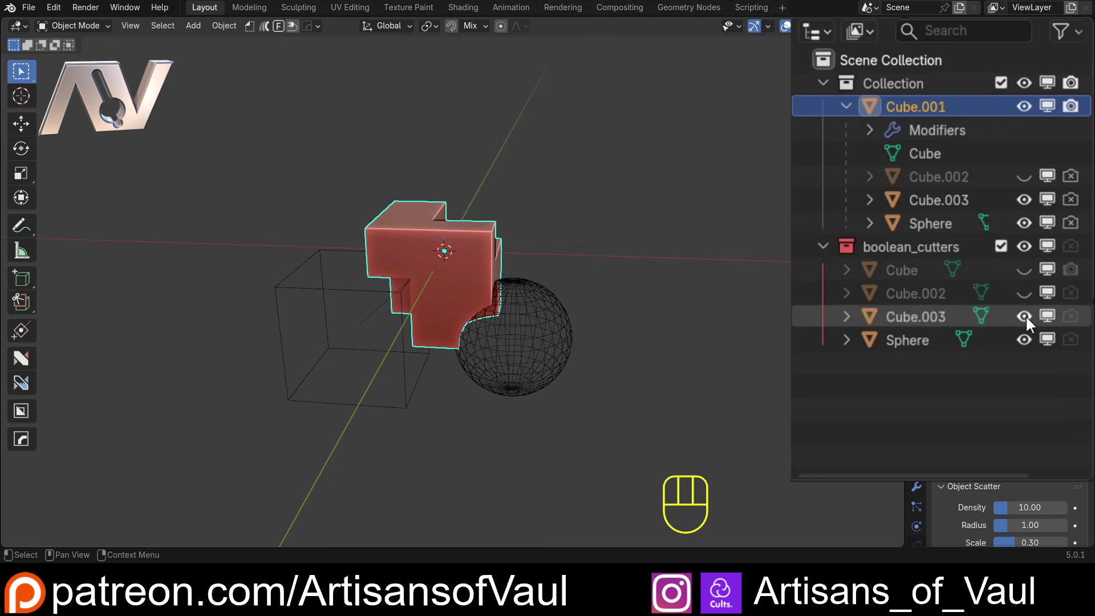
{"action": "left_click", "coordinate": [1025, 317]}
{"action": "left_click", "coordinate": [1024, 340]}
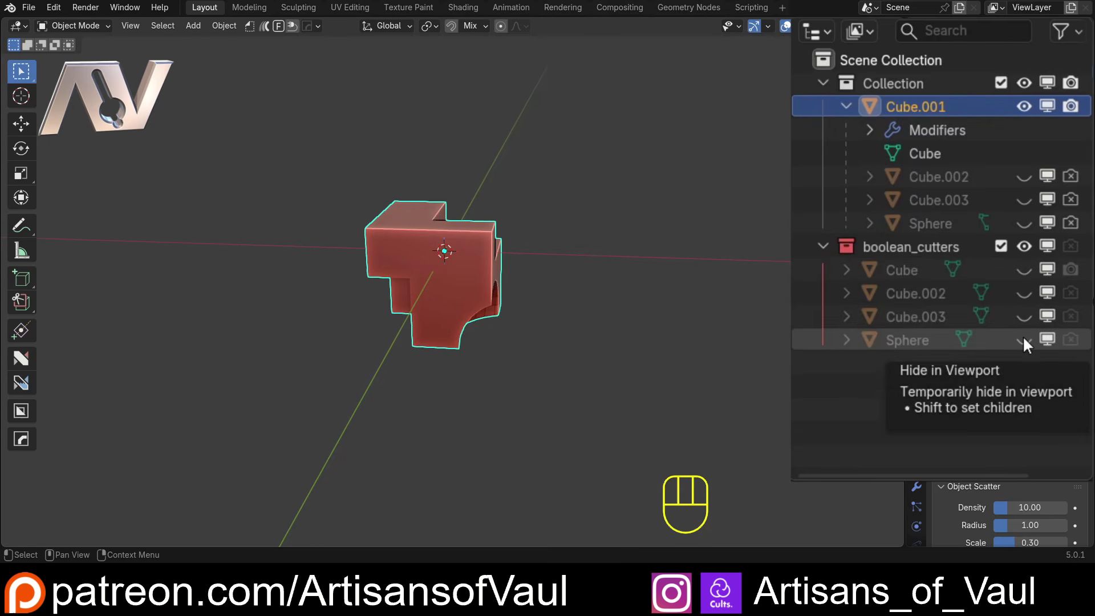
Step: Show Cube.003, Cube.002, Sphere and Cube again individually inside the boolean_cutters collection
{"action": "left_click", "coordinate": [1024, 317]}
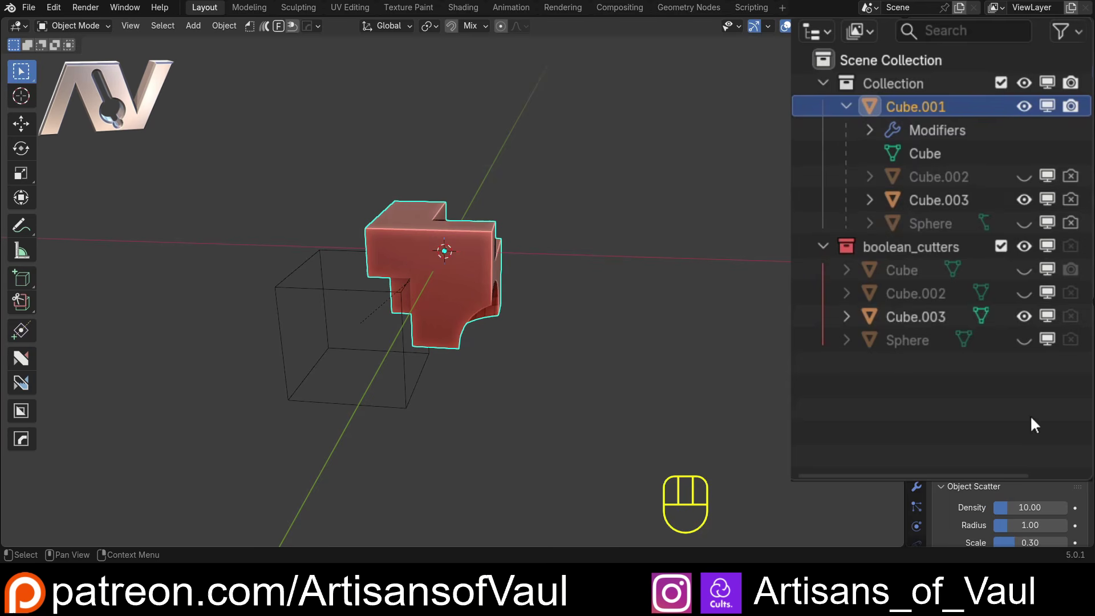
{"action": "left_click", "coordinate": [1019, 317]}
{"action": "left_click", "coordinate": [1019, 316]}
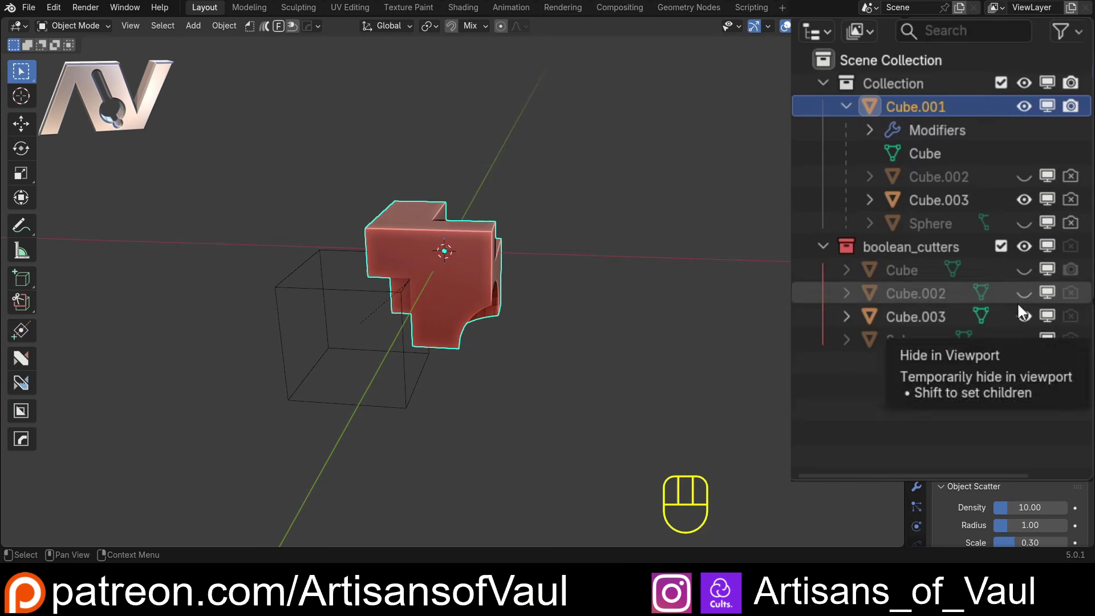
{"action": "left_click", "coordinate": [1022, 290]}
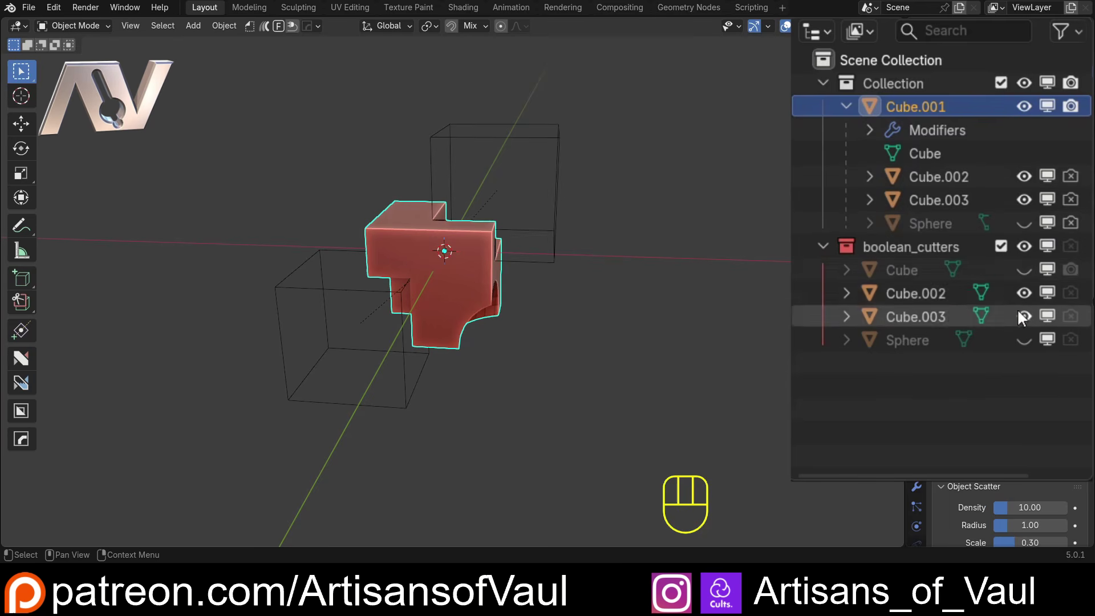
{"action": "left_click", "coordinate": [1019, 338]}
{"action": "left_click", "coordinate": [1022, 270]}
{"action": "middle_click_drag", "start_coordinate": [502, 259], "coordinate": [515, 263]}
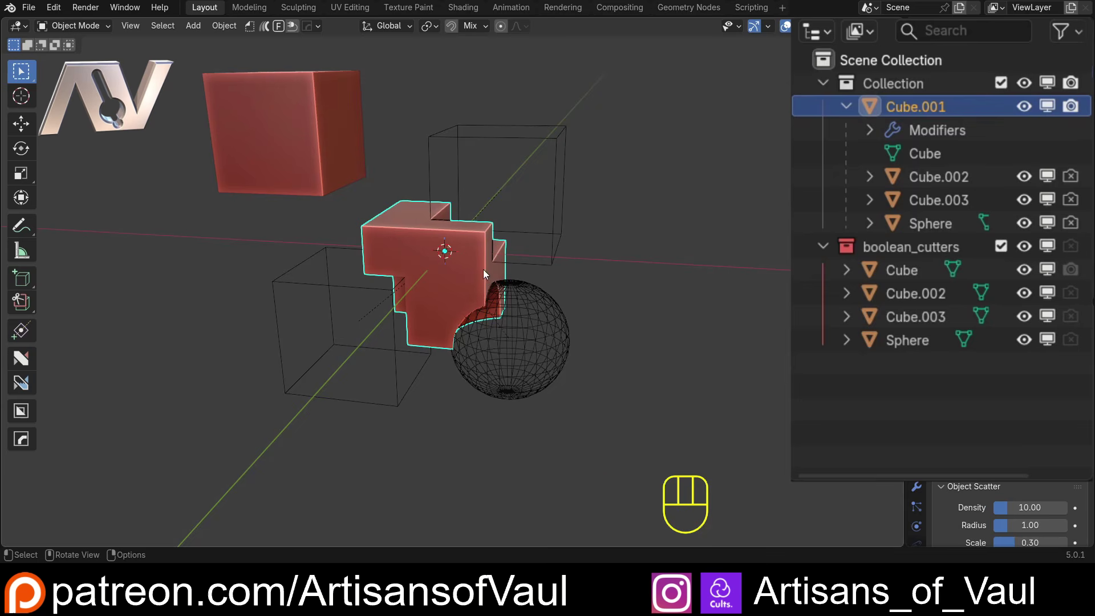
Step: Toggle the boolean_cutters collection's visibility on its own, and hide and show it together with every object inside it
{"action": "middle_click_drag", "start_coordinate": [433, 273], "coordinate": [471, 292], "text": "shift"}
{"action": "scroll", "coordinate": [768, 278], "scroll_direction": "up", "scroll_amount": 1}
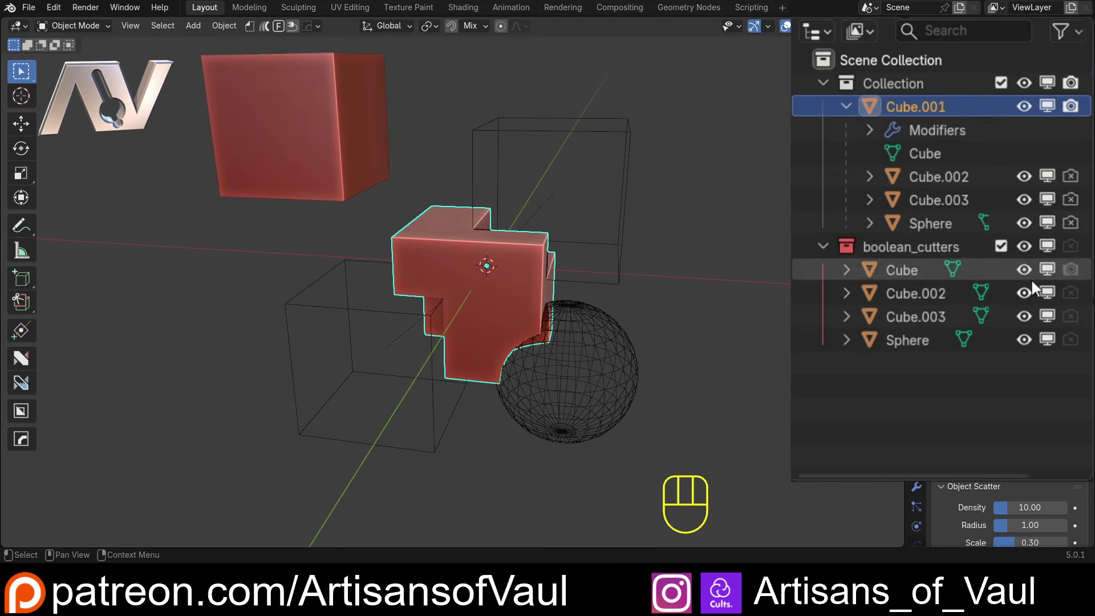
{"action": "left_click", "coordinate": [1023, 247]}
{"action": "left_click", "coordinate": [1022, 246]}
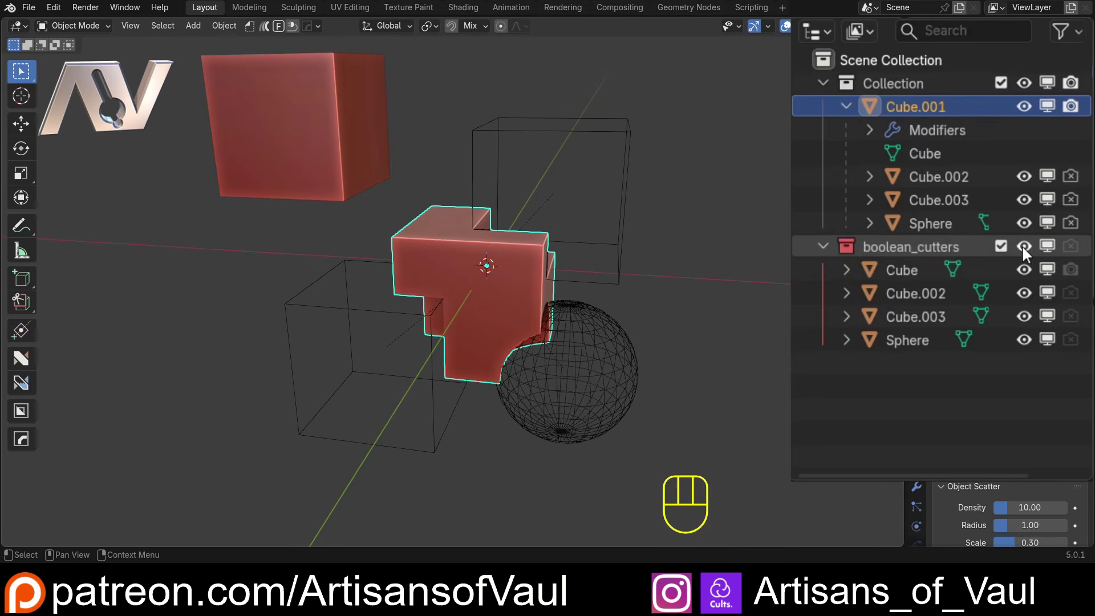
{"action": "left_click", "coordinate": [1023, 246]}
{"action": "left_click", "coordinate": [1023, 247]}
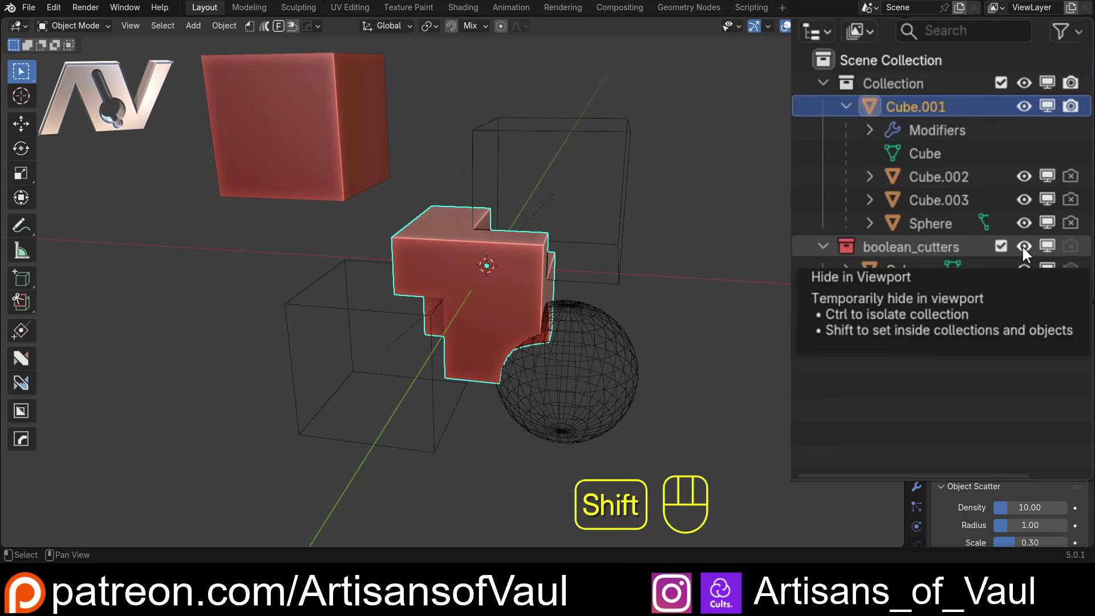
{"action": "left_click", "coordinate": [1022, 246], "text": "shift"}
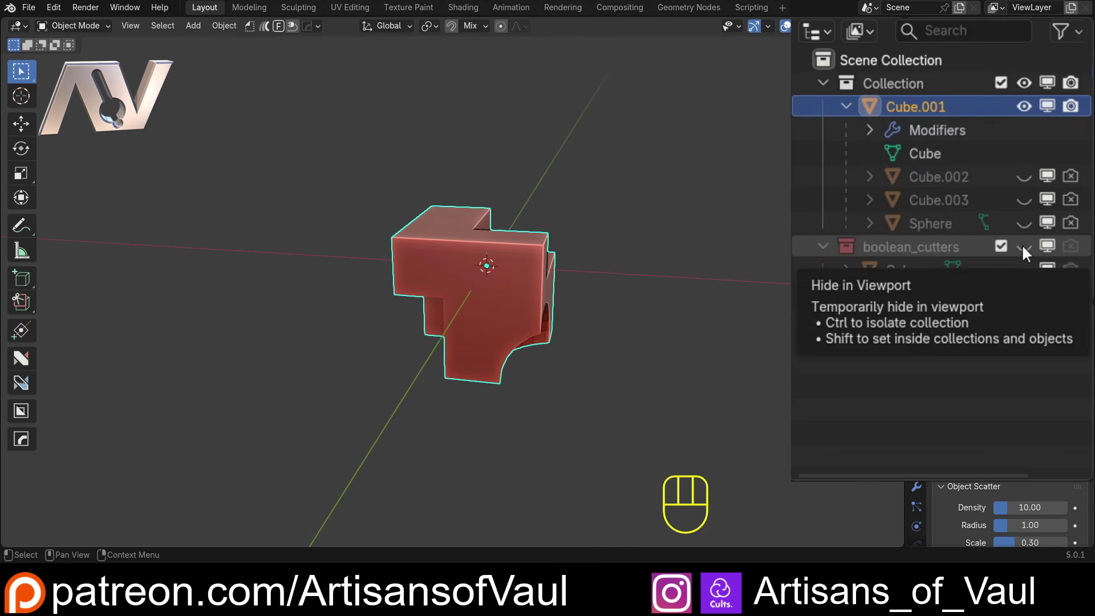
{"action": "left_click", "coordinate": [1024, 247], "text": "shift"}
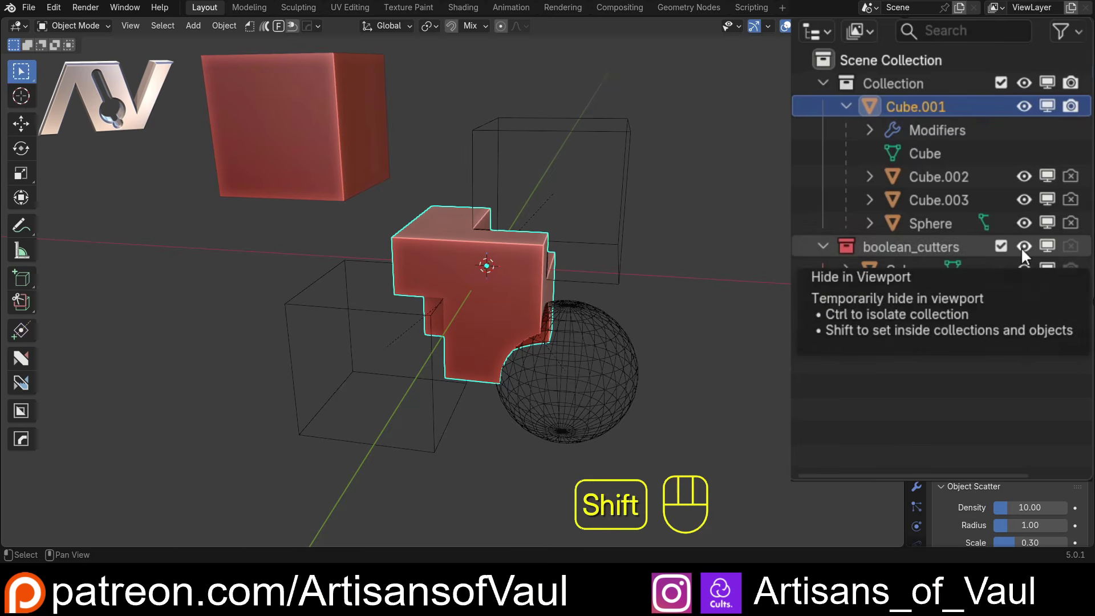
Step: Hide and show the boolean_cutters collection repeatedly together with all objects inside it, checking the cut cube while the cutters are hidden
{"action": "left_click", "coordinate": [1023, 246], "text": "shift"}
{"action": "left_click", "coordinate": [1022, 246], "text": "shift"}
{"action": "left_click", "coordinate": [1022, 246], "text": "shift"}
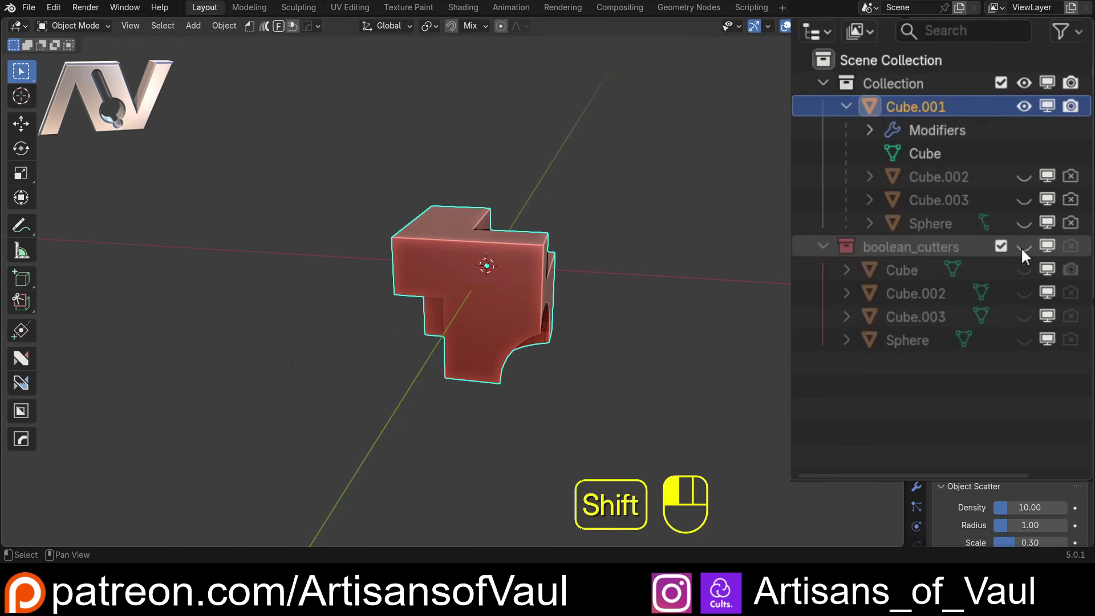
{"action": "left_click", "coordinate": [1022, 246], "text": "shift"}
{"action": "left_click", "coordinate": [1021, 247], "text": "shift"}
{"action": "left_click", "coordinate": [1022, 246], "text": "shift"}
{"action": "left_click", "coordinate": [1022, 247], "text": "shift"}
{"action": "left_click", "coordinate": [1022, 247], "text": "shift"}
{"action": "left_click", "coordinate": [1022, 247], "text": "shift"}
{"action": "left_click", "coordinate": [1022, 247], "text": "shift"}
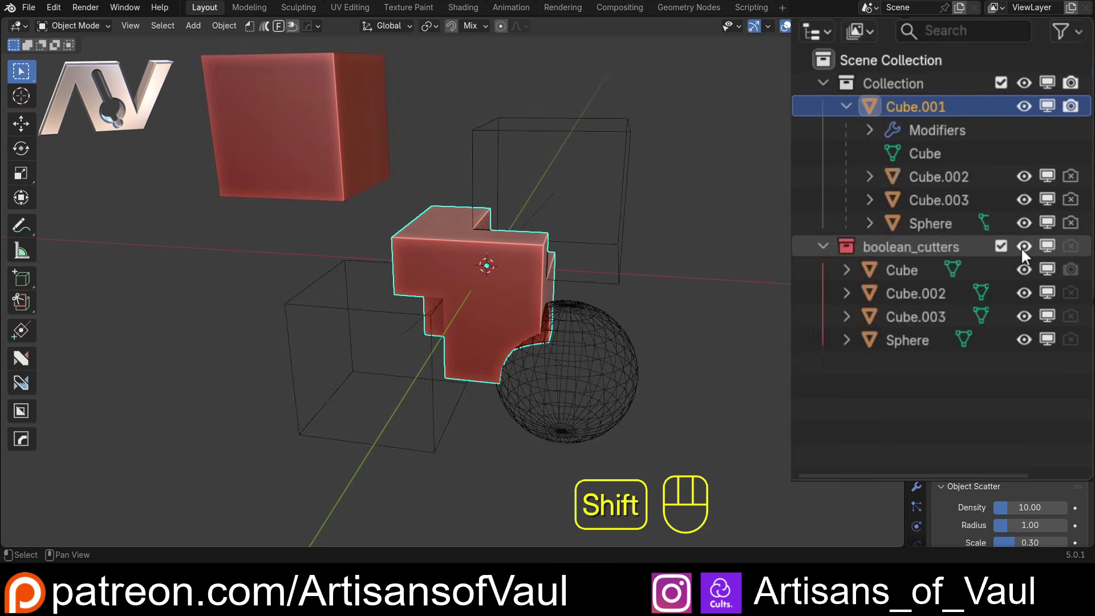
{"action": "left_click", "coordinate": [1021, 247], "text": "shift"}
{"action": "left_click", "coordinate": [1021, 247], "text": "shift"}
{"action": "middle_click_drag", "start_coordinate": [684, 251], "coordinate": [620, 229]}
{"action": "left_click", "coordinate": [1024, 246], "text": "shift"}
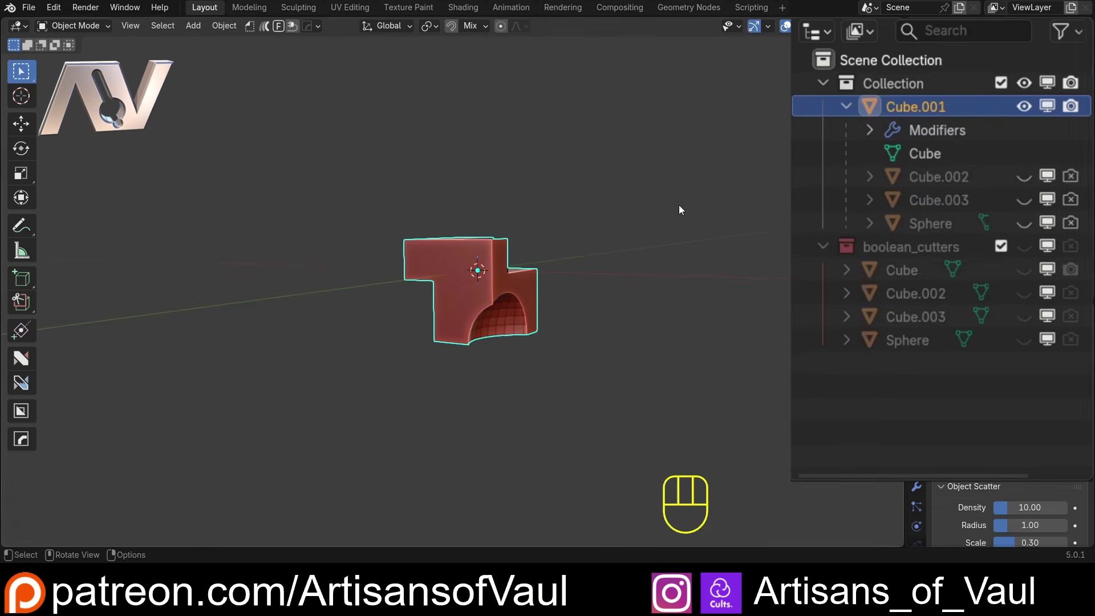
{"action": "left_click", "coordinate": [1025, 246], "text": "shift"}
Step: Select every object in the scene and delete them all
{"action": "mouse_move", "coordinate": [502, 251]}
{"action": "middle_mouse_down"}
{"action": "mouse_move", "coordinate": [489, 251]}
{"action": "mouse_move", "coordinate": [540, 216]}
{"action": "mouse_move", "coordinate": [444, 229]}
{"action": "mouse_move", "coordinate": [484, 240]}
{"action": "middle_mouse_up"}
{"action": "key", "text": "a"}
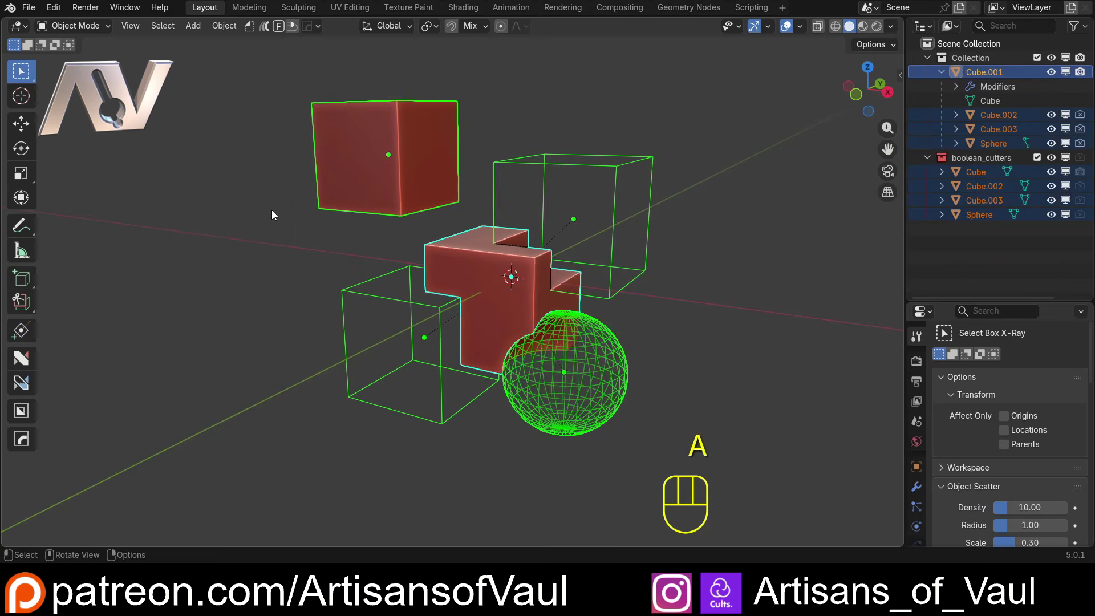
{"action": "key", "text": "Delete"}
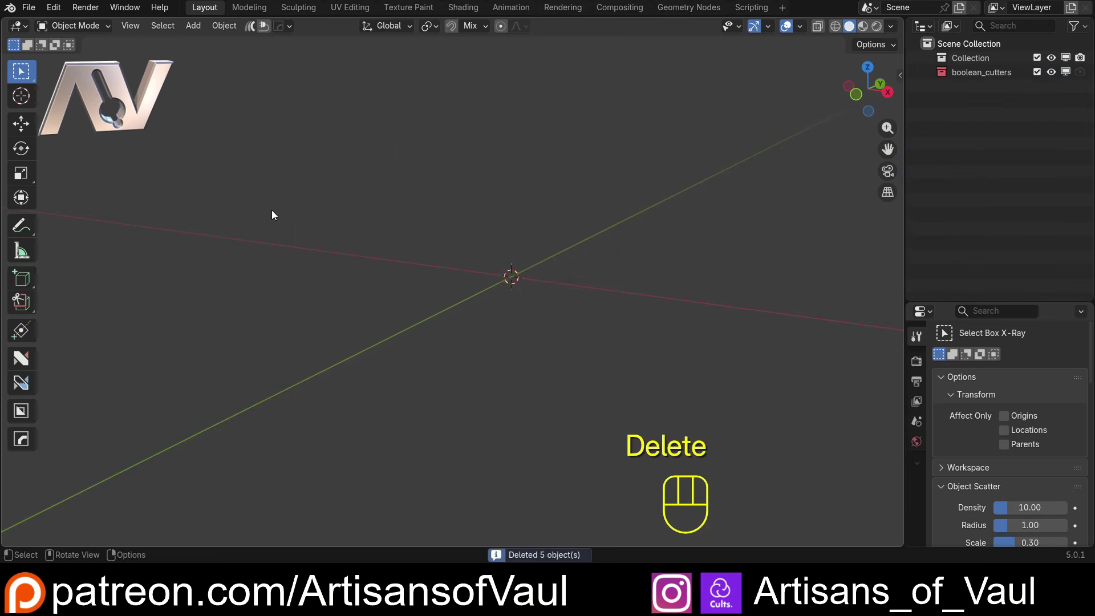
Step: Disable the Bool Tool add-on in the preferences
{"action": "left_click", "coordinate": [54, 7]}
{"action": "left_click", "coordinate": [127, 187]}
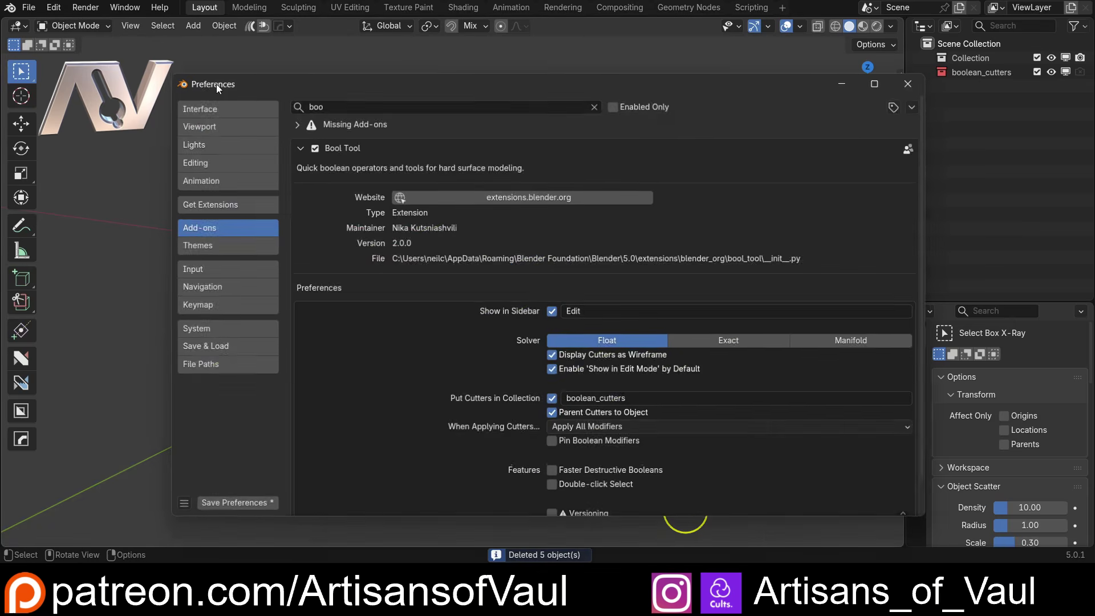
{"action": "left_click", "coordinate": [320, 146]}
Step: Search the add-ons for "har", look through the Hard Ops 26' add-on preferences, and close the preferences
{"action": "left_click", "coordinate": [334, 104]}
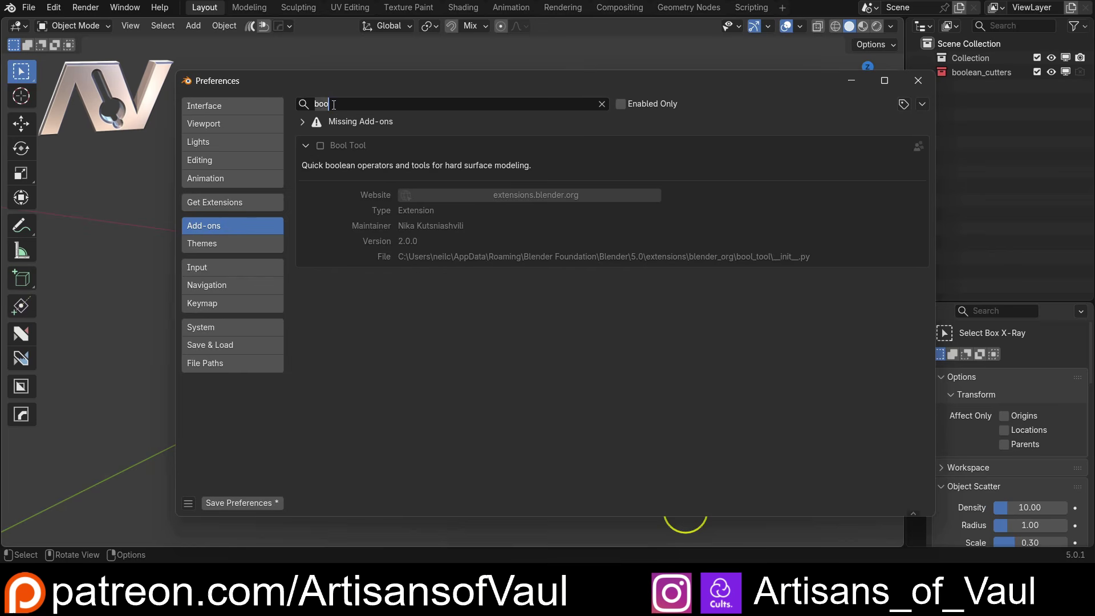
{"action": "type", "text": "har"}
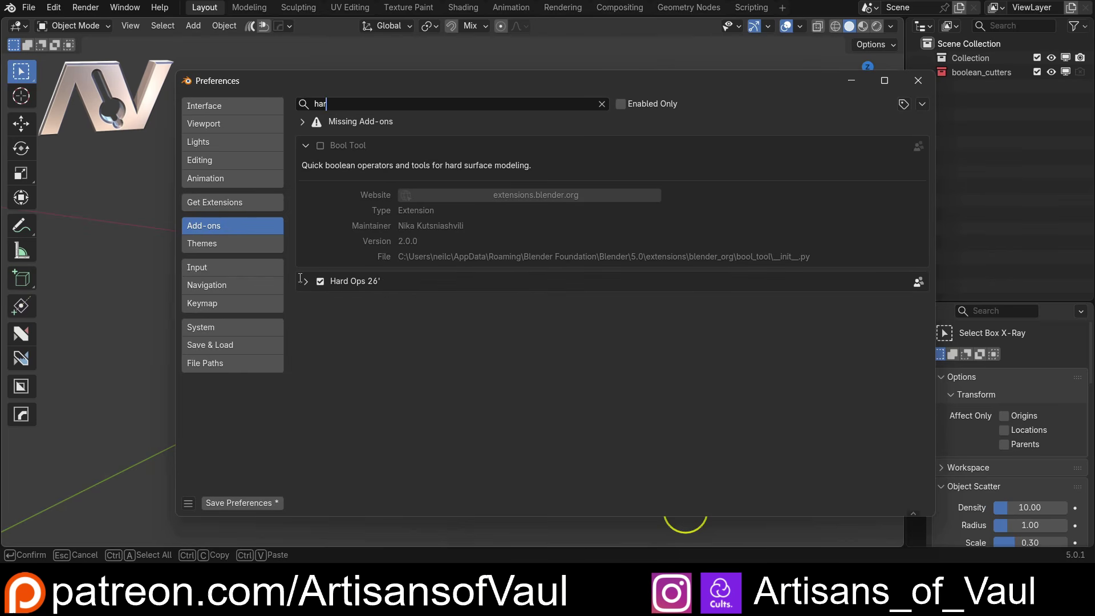
{"action": "left_click", "coordinate": [300, 279]}
{"action": "scroll", "coordinate": [364, 265], "scroll_direction": "down", "scroll_amount": 5}
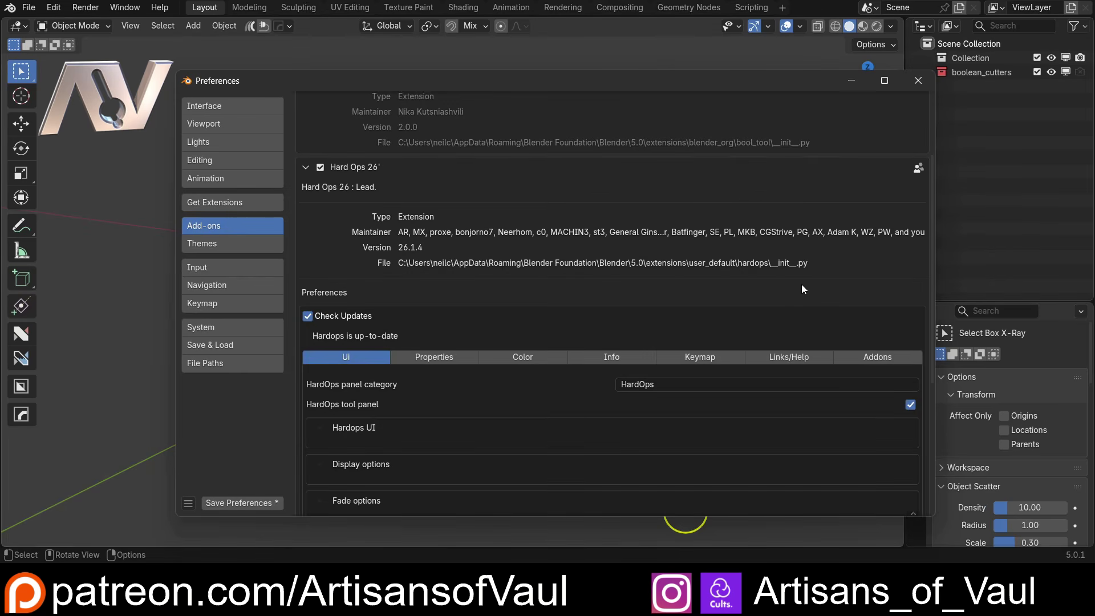
{"action": "scroll", "coordinate": [802, 285], "scroll_direction": "down", "scroll_amount": 5}
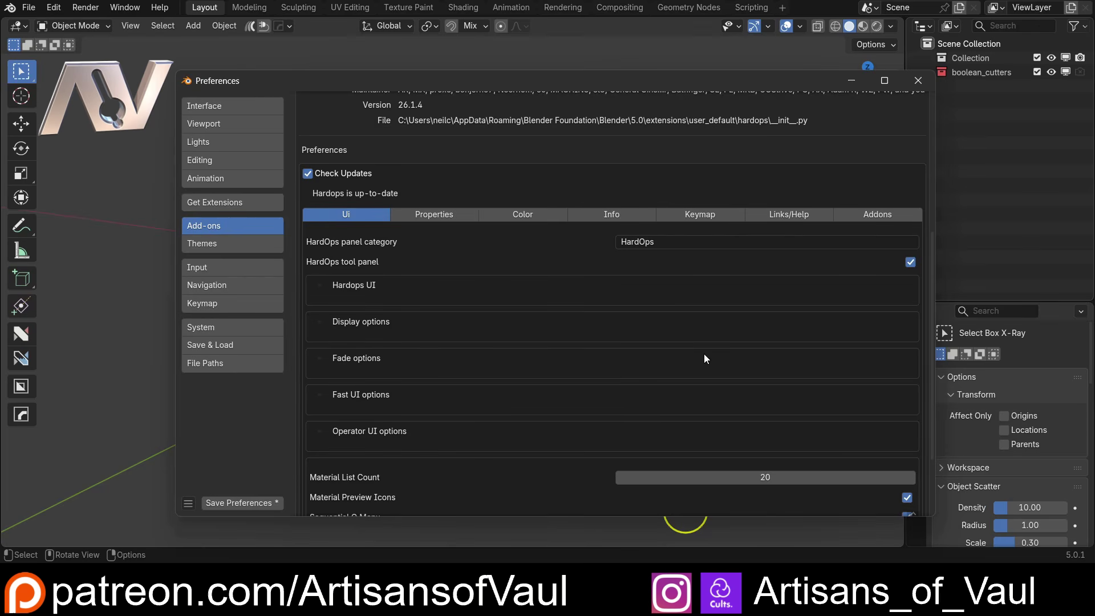
{"action": "scroll", "coordinate": [701, 358], "scroll_direction": "up", "scroll_amount": 10}
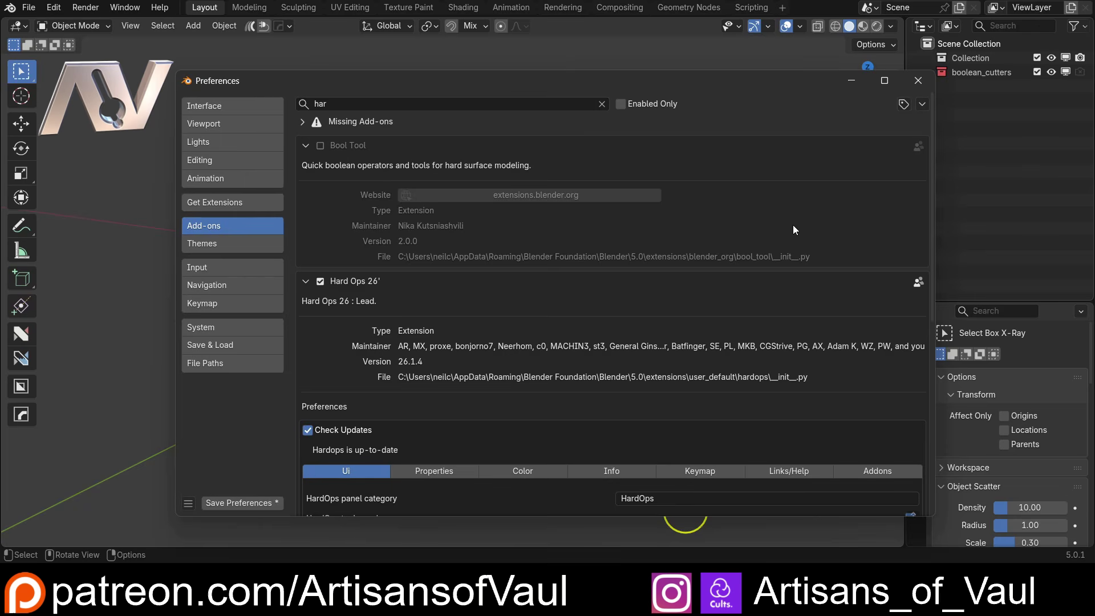
{"action": "left_click", "coordinate": [919, 80]}
Step: Delete the leftover boolean_cutters collection from the scene
{"action": "key", "text": "ctrl+z"}
{"action": "left_click", "coordinate": [997, 73]}
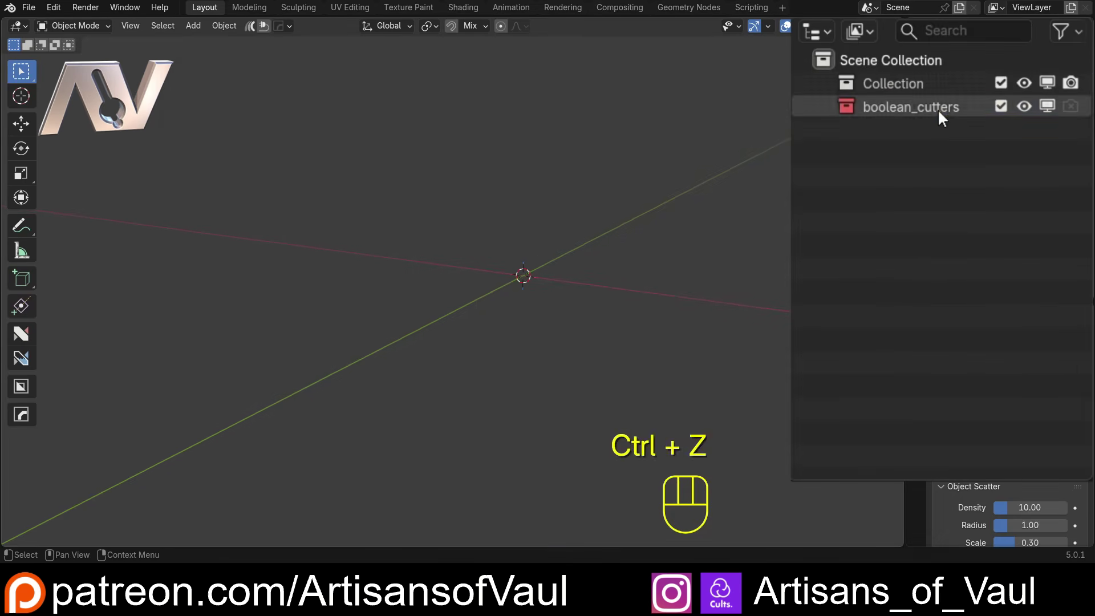
{"action": "key", "text": "Delete"}
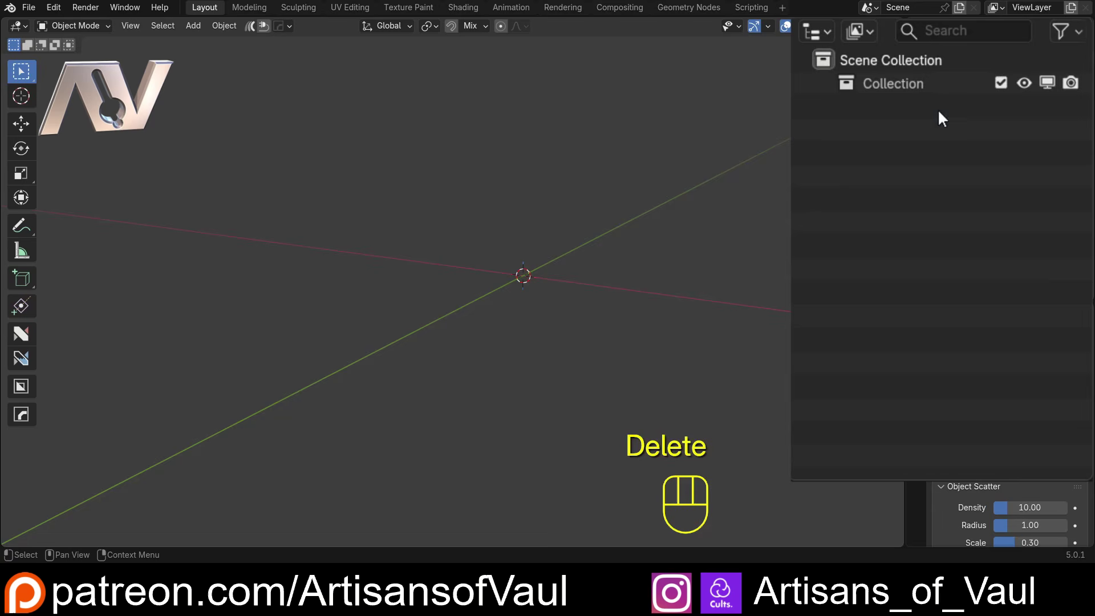
Step: Make Collection the active collection and add a mesh cube of size 2 to it
{"action": "left_click", "coordinate": [899, 81]}
{"action": "key", "text": "shift+a"}
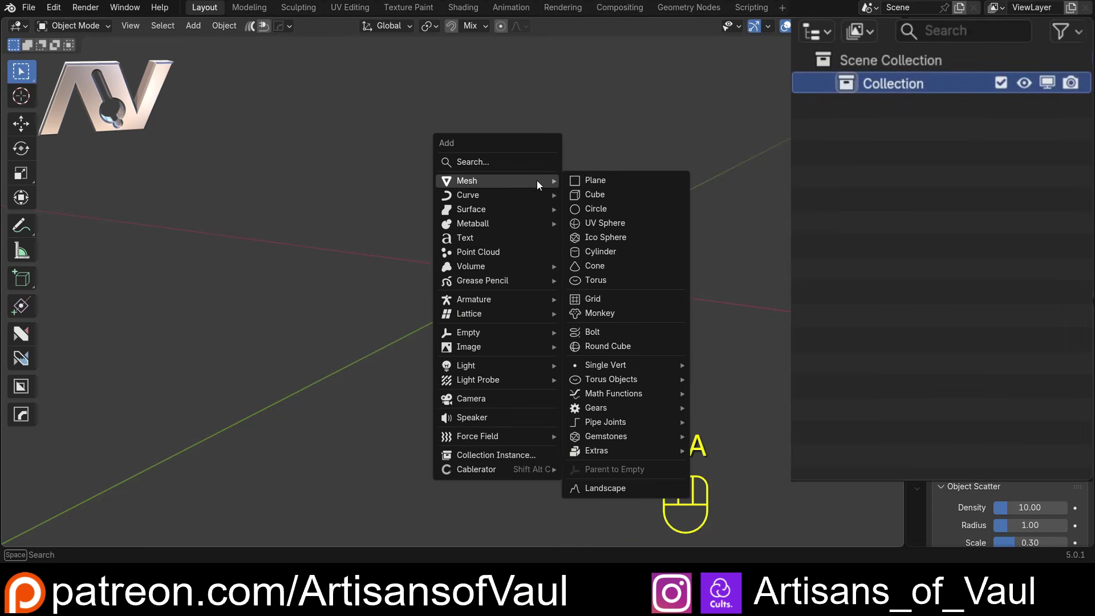
{"action": "left_click", "coordinate": [610, 194]}
{"action": "scroll", "coordinate": [611, 194], "scroll_direction": "down", "scroll_amount": 3}
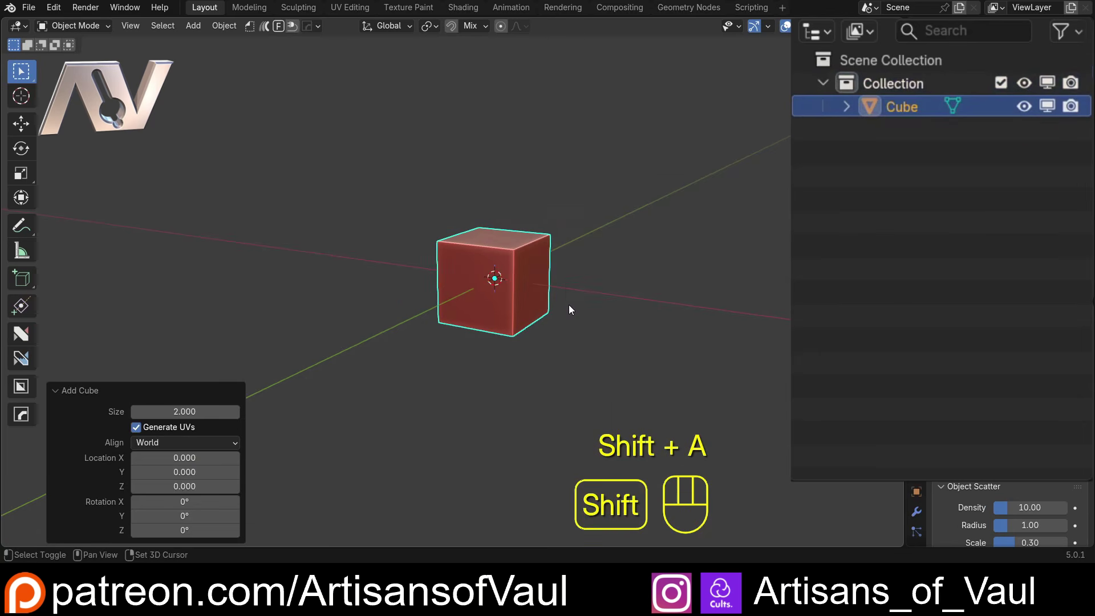
Step: Duplicate the cube twice so the copies overlap opposite sides, moving the second copy about -2.07 in X, -1.76 in Y and -1.47 in Z
{"action": "key", "text": "shift+d"}
{"action": "left_click", "coordinate": [617, 273]}
{"action": "key", "text": "shift+d"}
{"action": "left_click", "coordinate": [501, 331]}
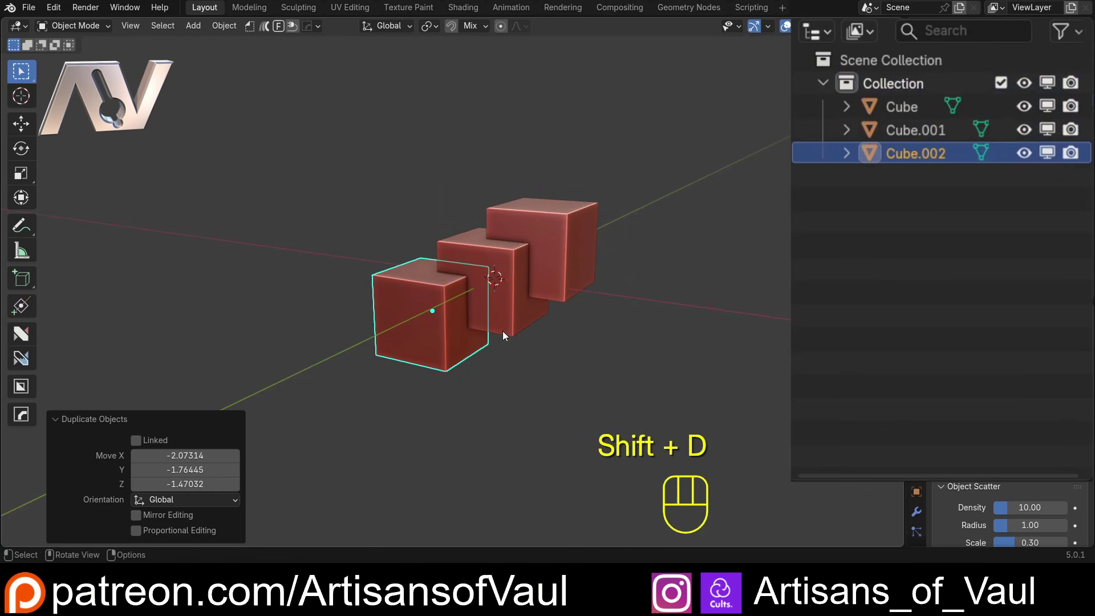
Step: Cut both duplicate cubes out of the original cube with a Hard Ops Difference boolean
{"action": "left_click", "coordinate": [553, 237], "text": "shift"}
{"action": "left_click", "coordinate": [464, 246], "text": "shift"}
{"action": "key", "text": "ctrl+KP_Subtract"}
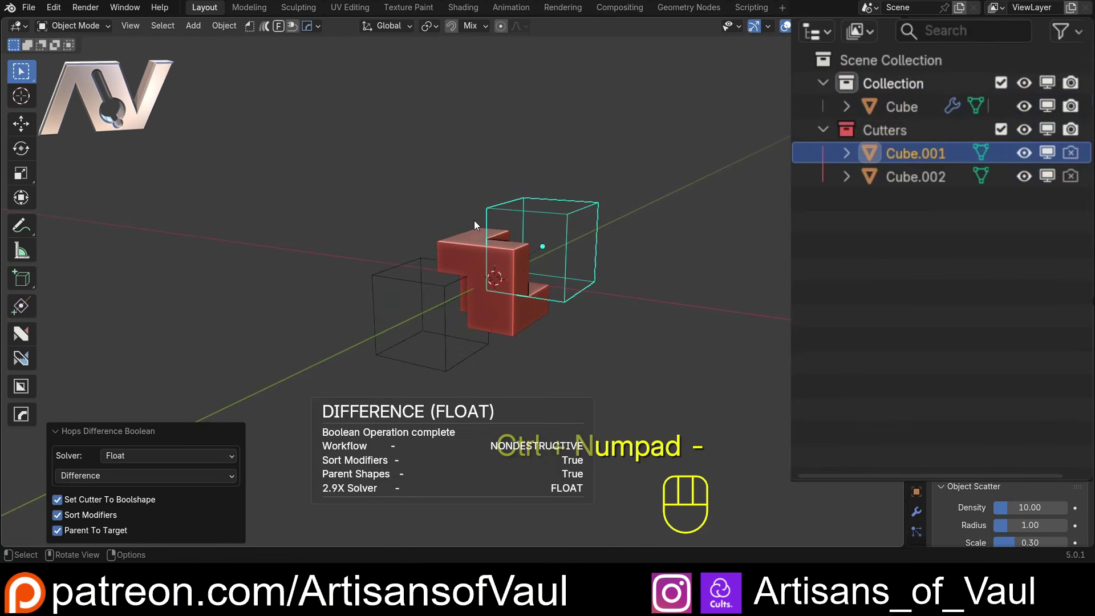
{"action": "scroll", "coordinate": [391, 263], "scroll_direction": "up", "scroll_amount": 2}
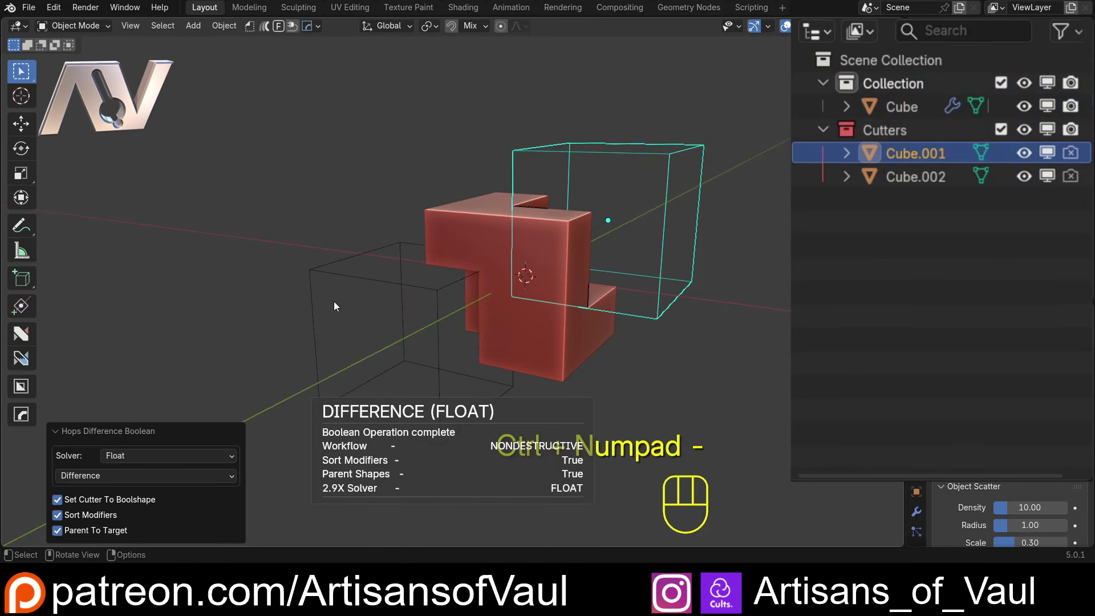
{"action": "key", "text": "Escape"}
Step: Select the cut cube and open the Booleans settings in the Hard Ops helper
{"action": "left_click", "coordinate": [418, 232]}
{"action": "middle_click_drag", "start_coordinate": [412, 337], "coordinate": [399, 359]}
{"action": "left_click", "coordinate": [317, 26]}
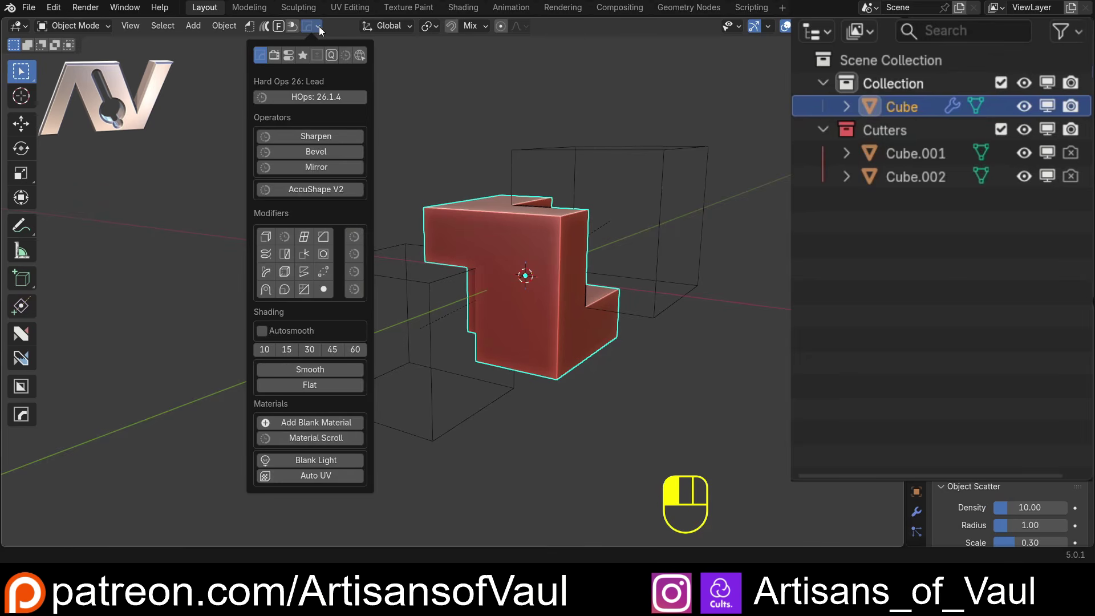
{"action": "left_click", "coordinate": [289, 55]}
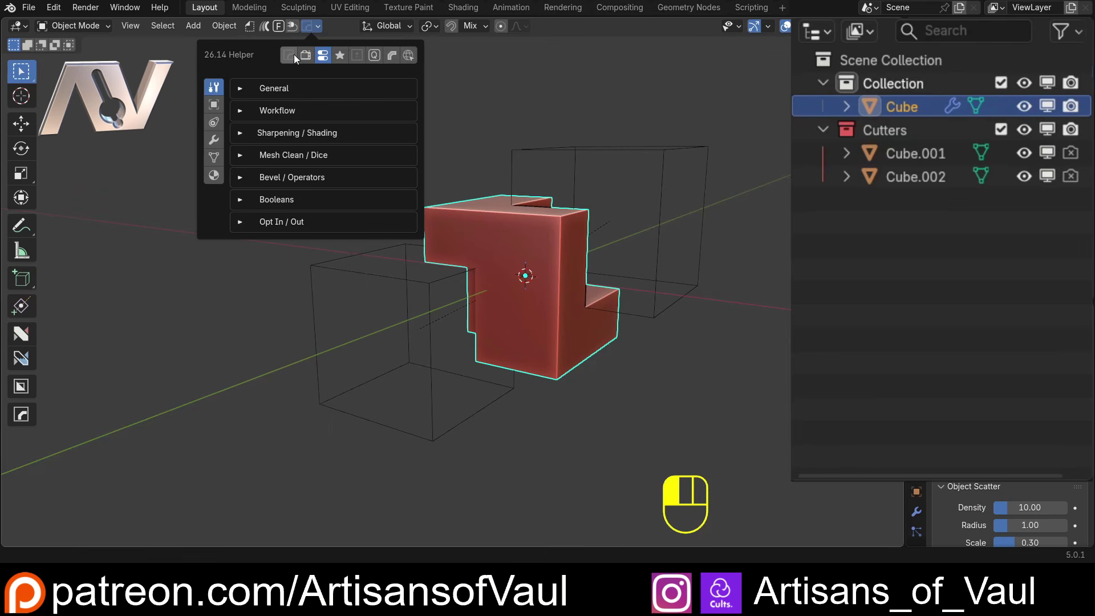
{"action": "left_click", "coordinate": [243, 207]}
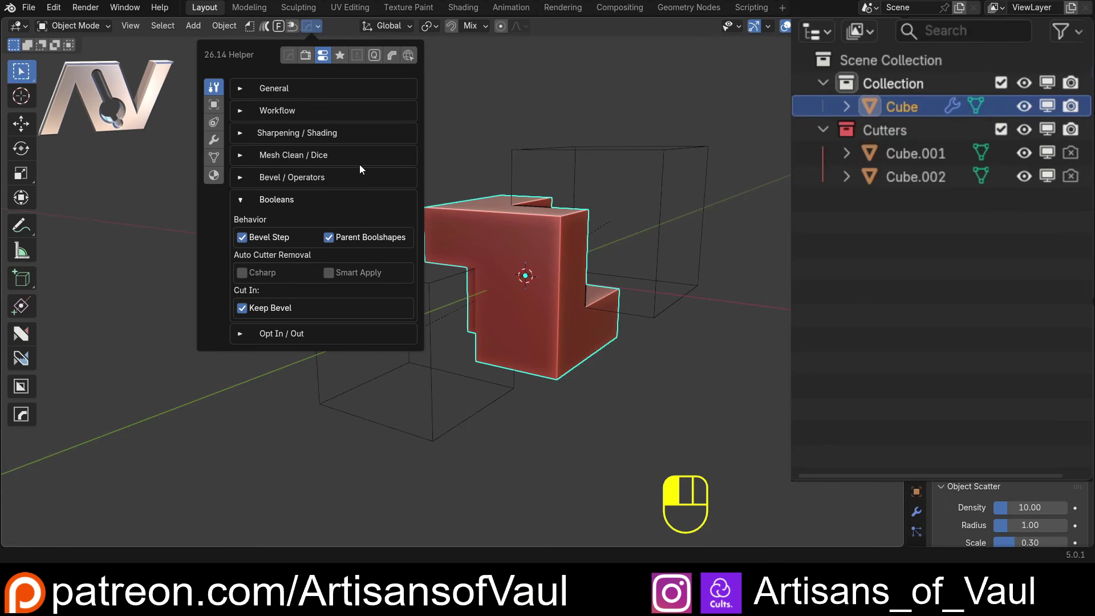
Step: Set the boolean solver to Manifold in the Hard Ops Workflow settings
{"action": "left_click", "coordinate": [239, 111]}
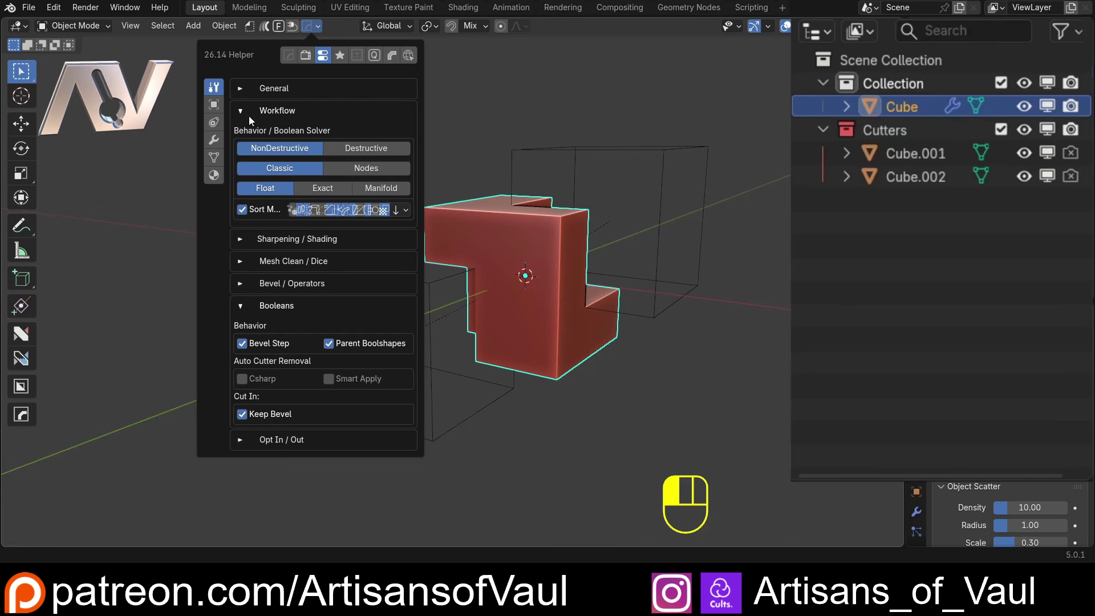
{"action": "left_click", "coordinate": [377, 188]}
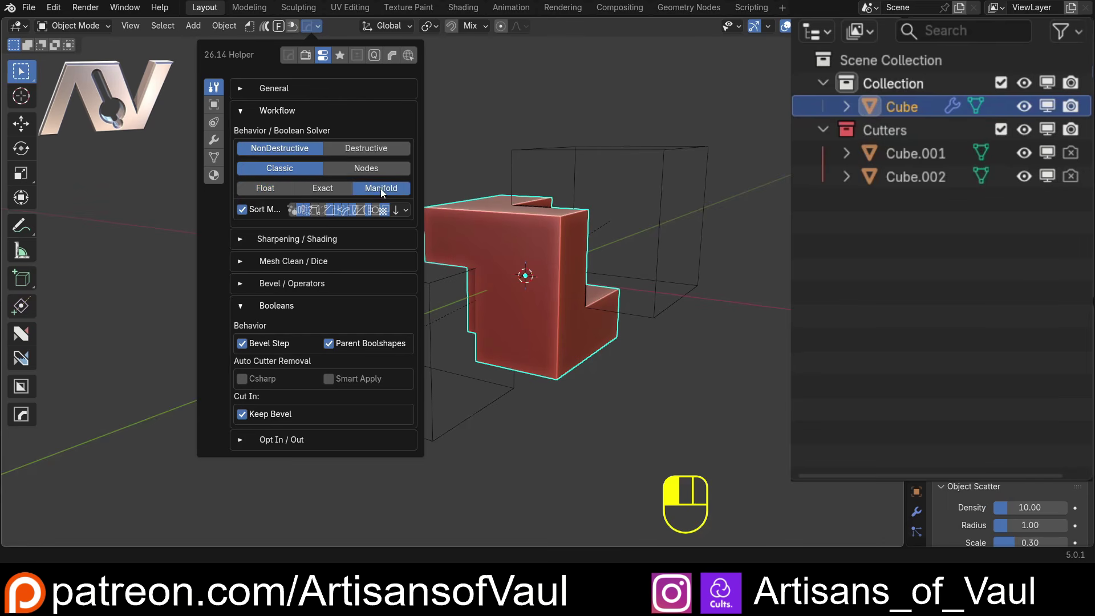
{"action": "left_click", "coordinate": [517, 113]}
{"action": "left_click", "coordinate": [312, 25]}
Step: Save the Blender preferences and close the preferences window
{"action": "left_click", "coordinate": [54, 10]}
{"action": "left_click", "coordinate": [81, 188]}
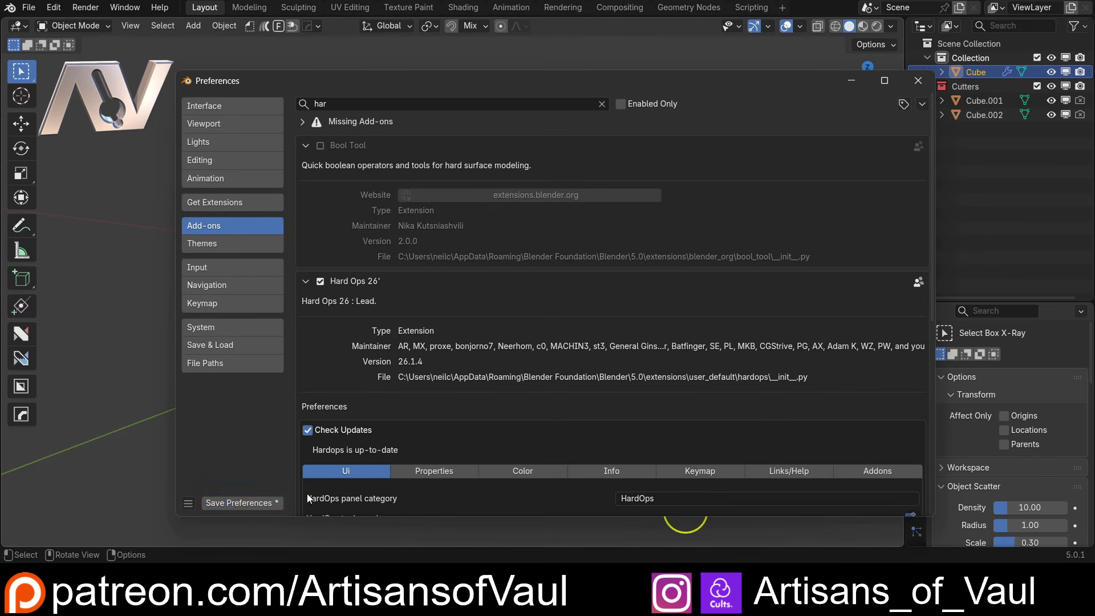
{"action": "left_click", "coordinate": [265, 503]}
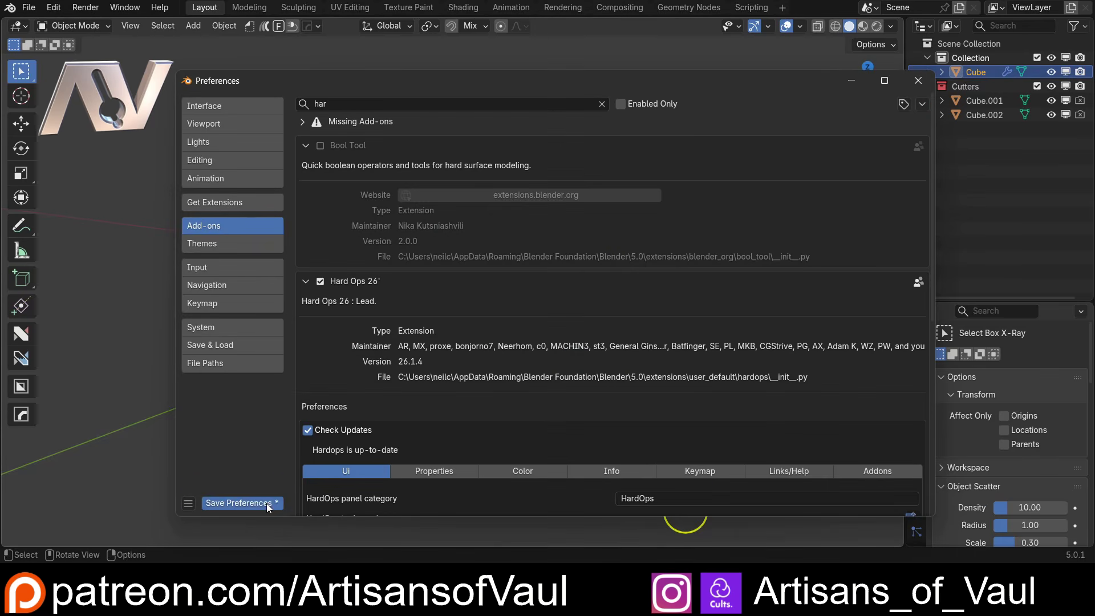
{"action": "left_click", "coordinate": [919, 83]}
Step: Hide and show the Cutters collection in the viewport several times, leaving it shown
{"action": "middle_click_drag", "start_coordinate": [337, 191], "coordinate": [559, 173]}
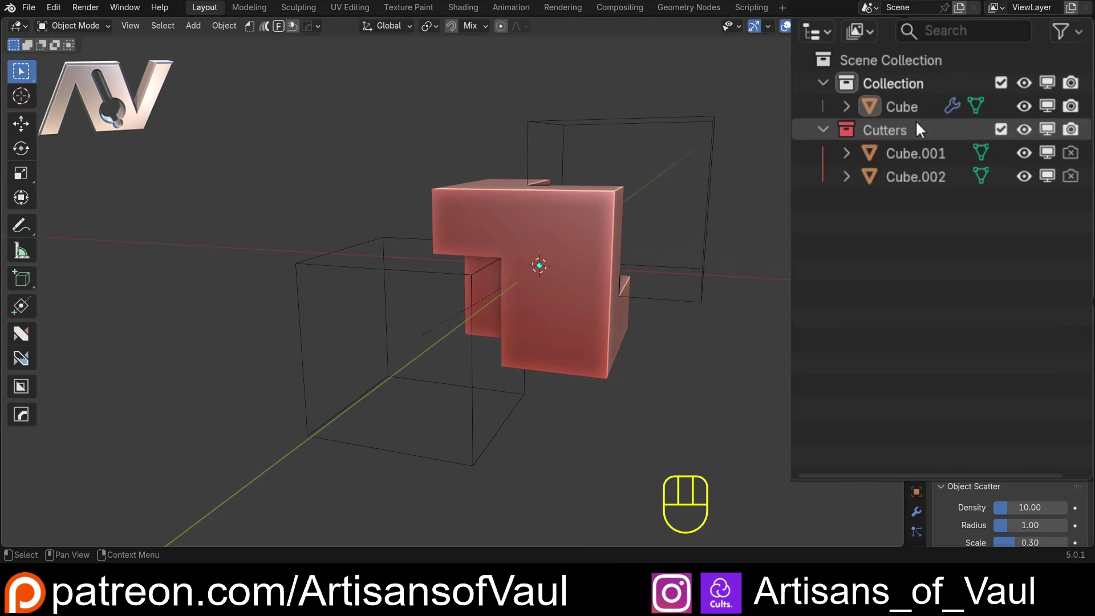
{"action": "left_click", "coordinate": [1025, 128]}
{"action": "left_click", "coordinate": [1025, 128]}
{"action": "left_click", "coordinate": [1025, 128]}
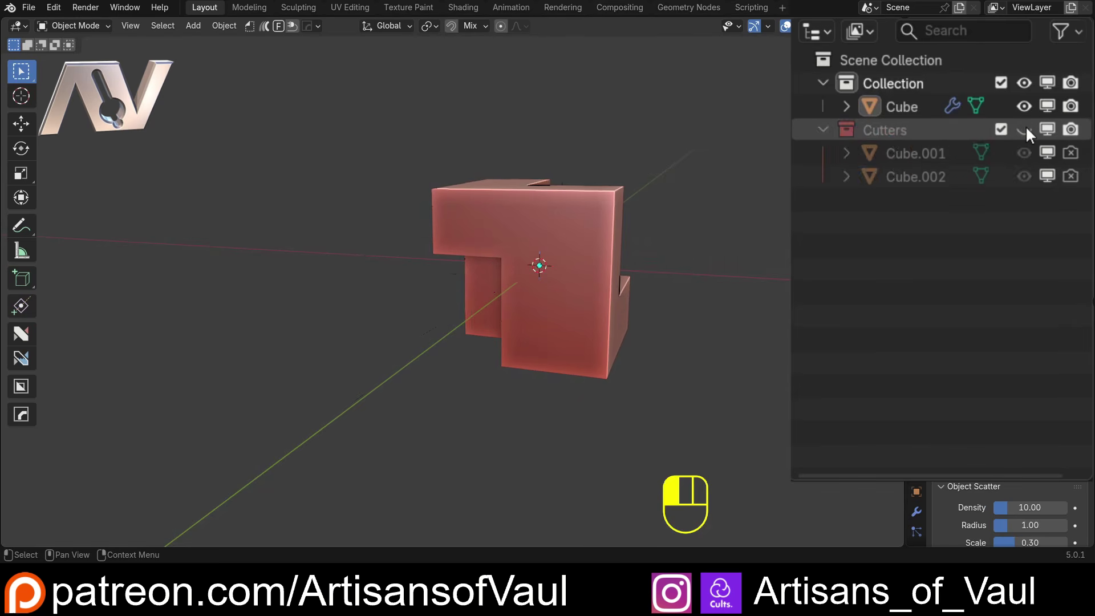
{"action": "left_click", "coordinate": [1025, 128]}
{"action": "left_click", "coordinate": [1025, 128]}
{"action": "left_click", "coordinate": [1025, 127]}
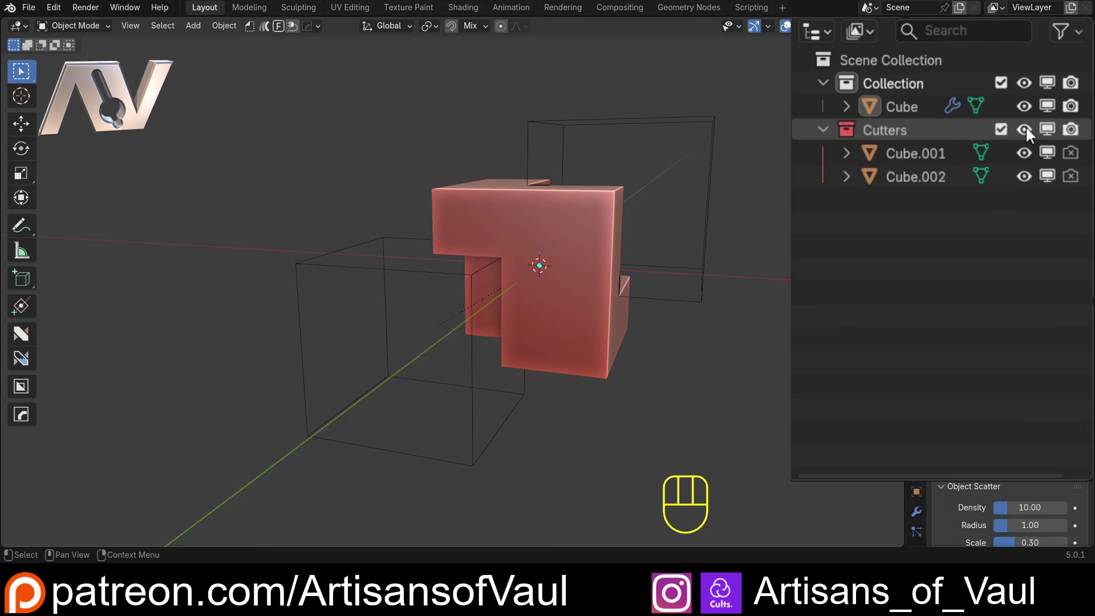
Step: Expand Cube's hierarchy to reveal its parented cutters, and hide the Cutters collection in the viewport
{"action": "left_click", "coordinate": [846, 107]}
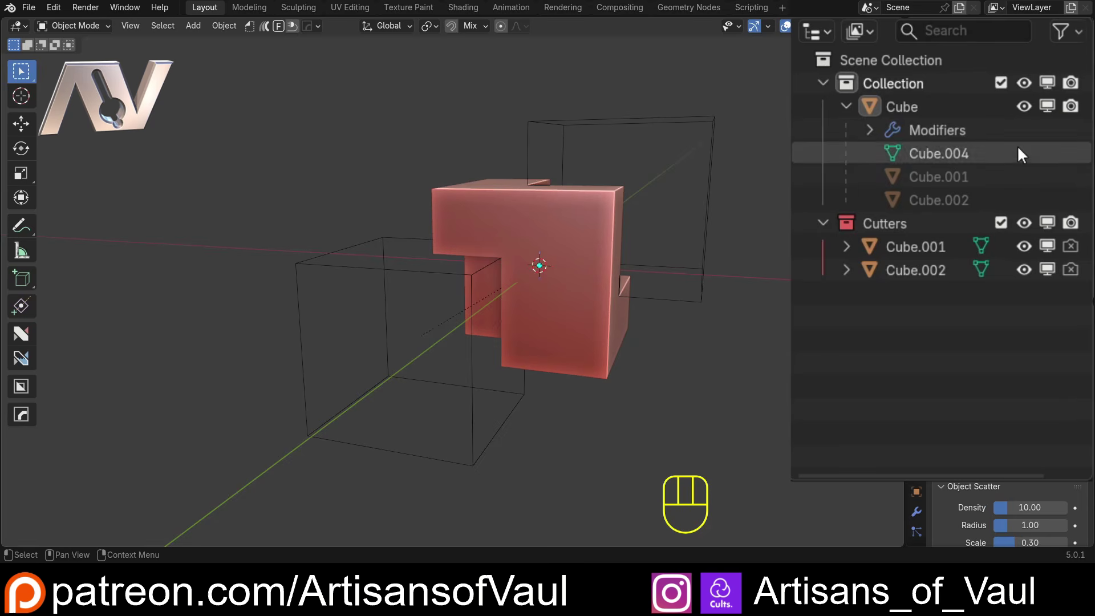
{"action": "middle_click_drag", "start_coordinate": [606, 324], "coordinate": [531, 311]}
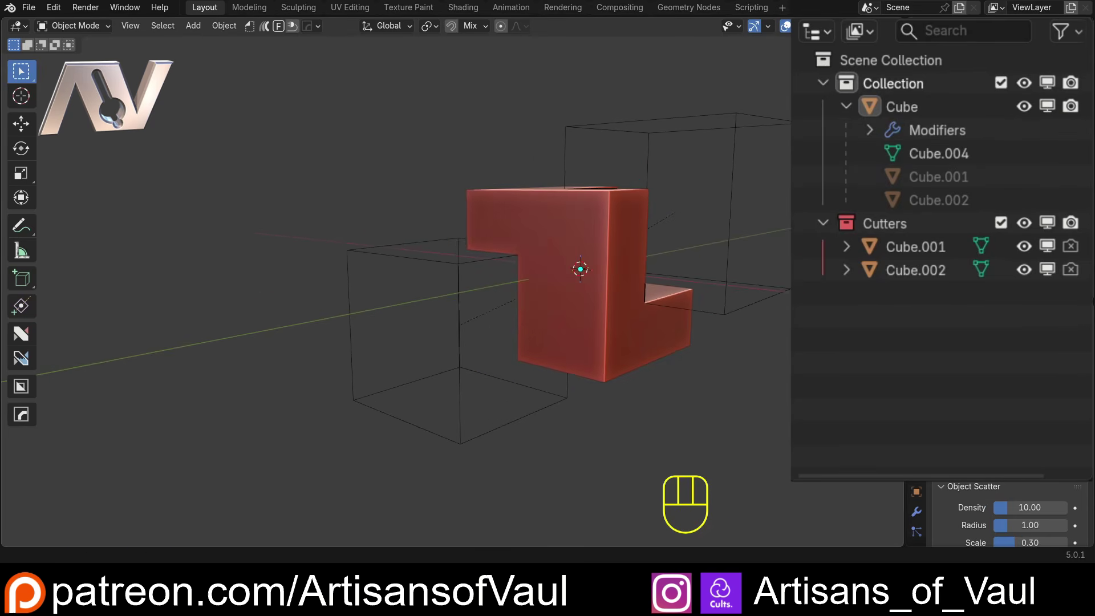
{"action": "left_click", "coordinate": [1023, 223]}
{"action": "mouse_move", "coordinate": [368, 278]}
{"action": "middle_mouse_down"}
{"action": "mouse_move", "coordinate": [433, 303]}
{"action": "mouse_move", "coordinate": [481, 304]}
{"action": "mouse_move", "coordinate": [414, 275]}
{"action": "mouse_move", "coordinate": [370, 298]}
{"action": "middle_mouse_up"}
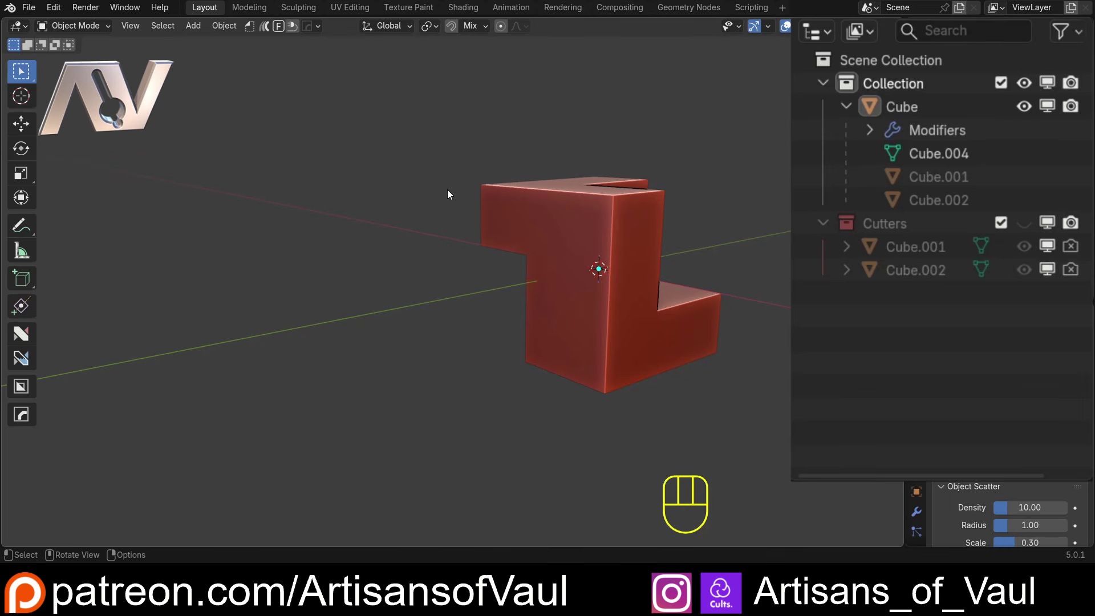
{"action": "mouse_move", "coordinate": [448, 190]}
{"action": "middle_mouse_down"}
{"action": "mouse_move", "coordinate": [444, 174]}
{"action": "mouse_move", "coordinate": [433, 179]}
{"action": "middle_mouse_up"}
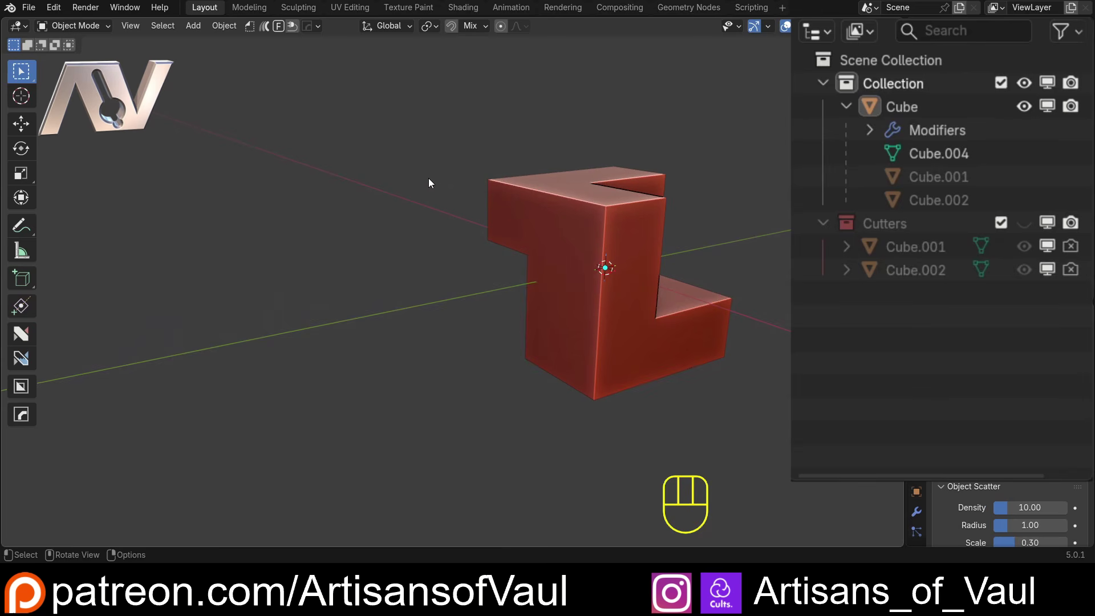